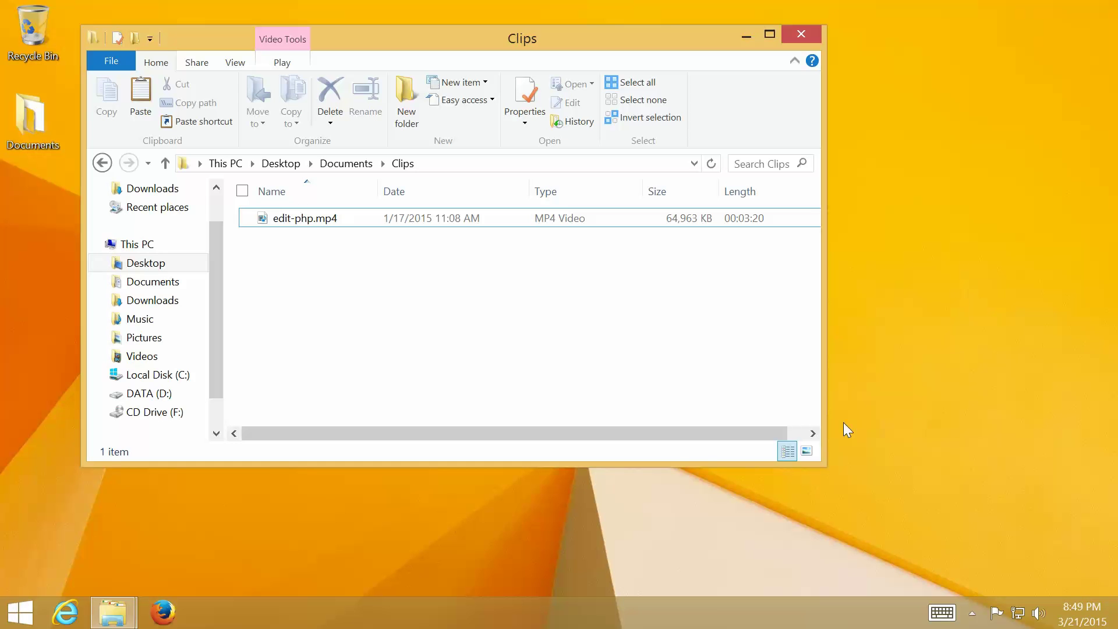
Step: Search for 'handbrake' in Firefox
left_click(175, 609)
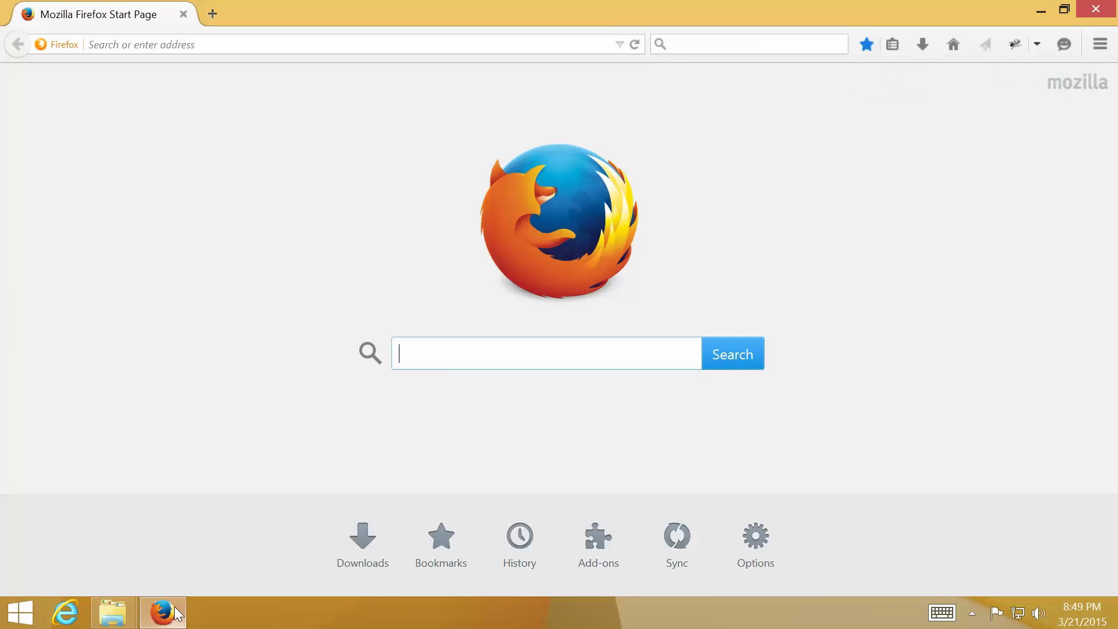
left_click(696, 45)
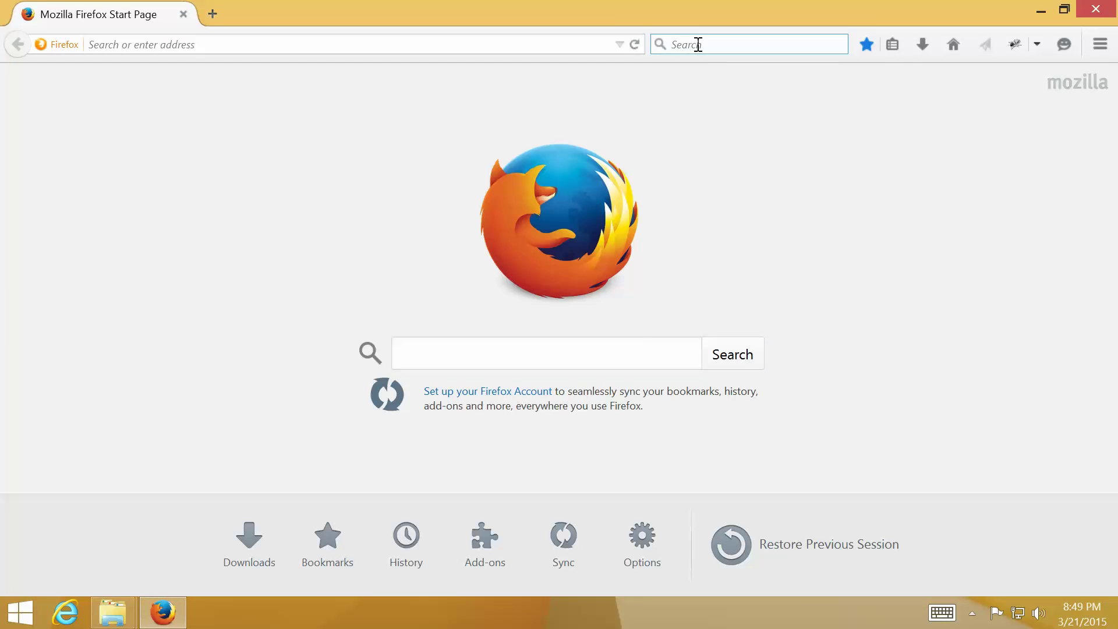
type("handbrake")
key("Return")
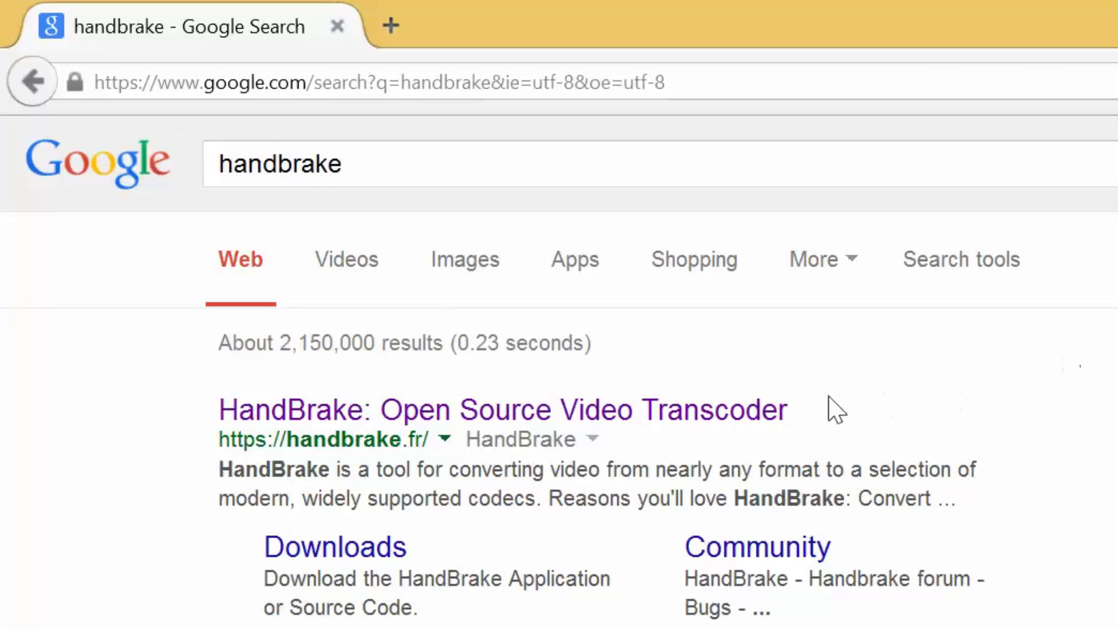
Step: From handbrake.fr, save the HandBrake 0.10.1 Windows installer to disk
left_click(696, 419)
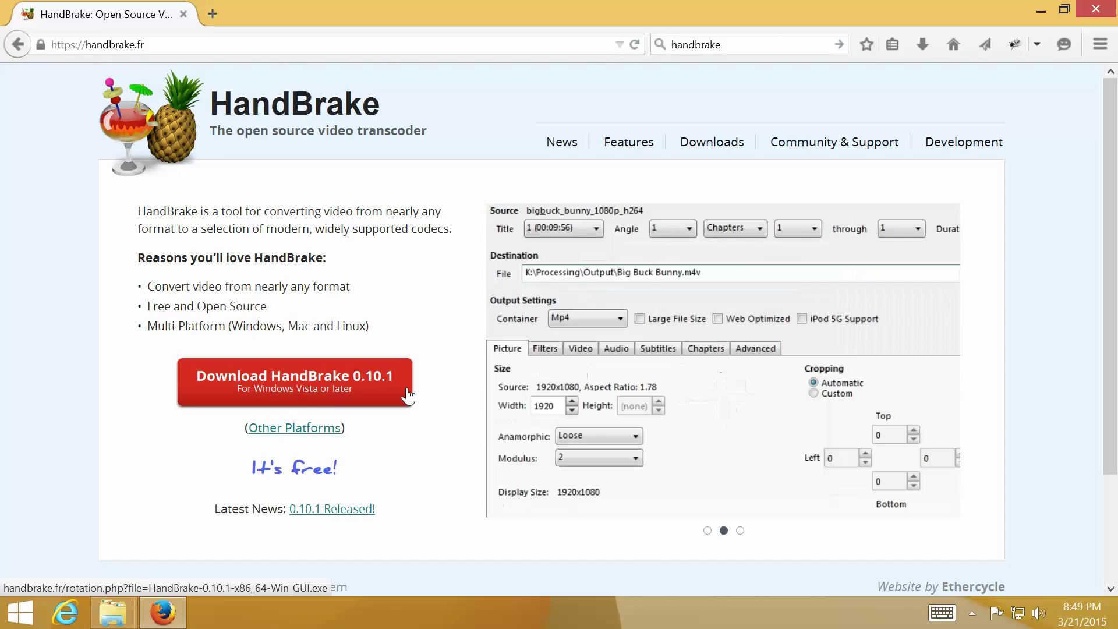
left_click(407, 396)
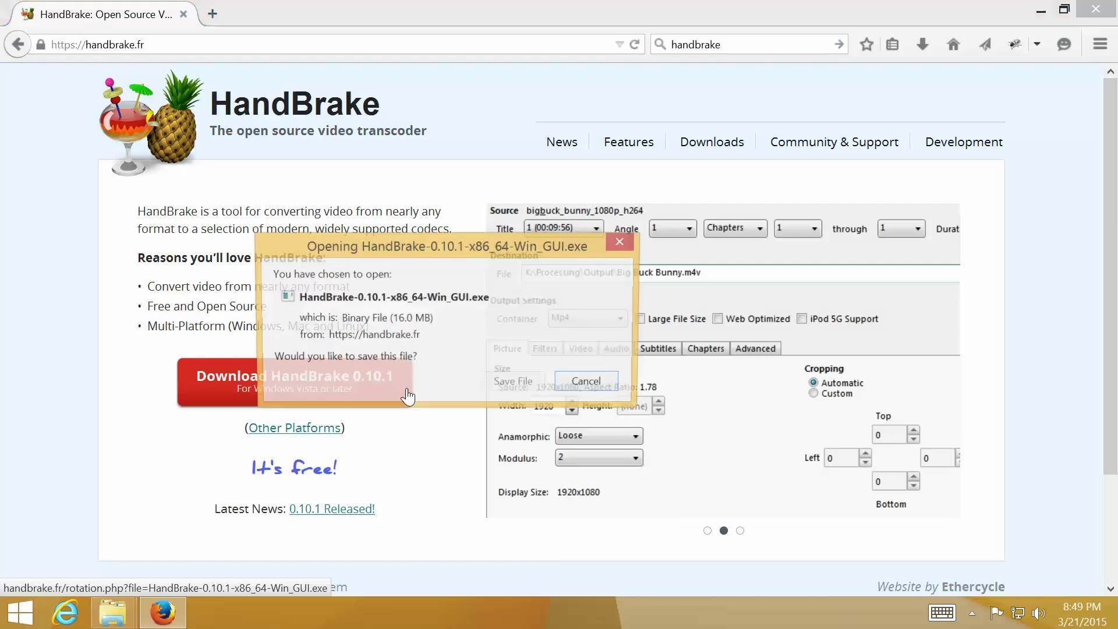
left_click(533, 379)
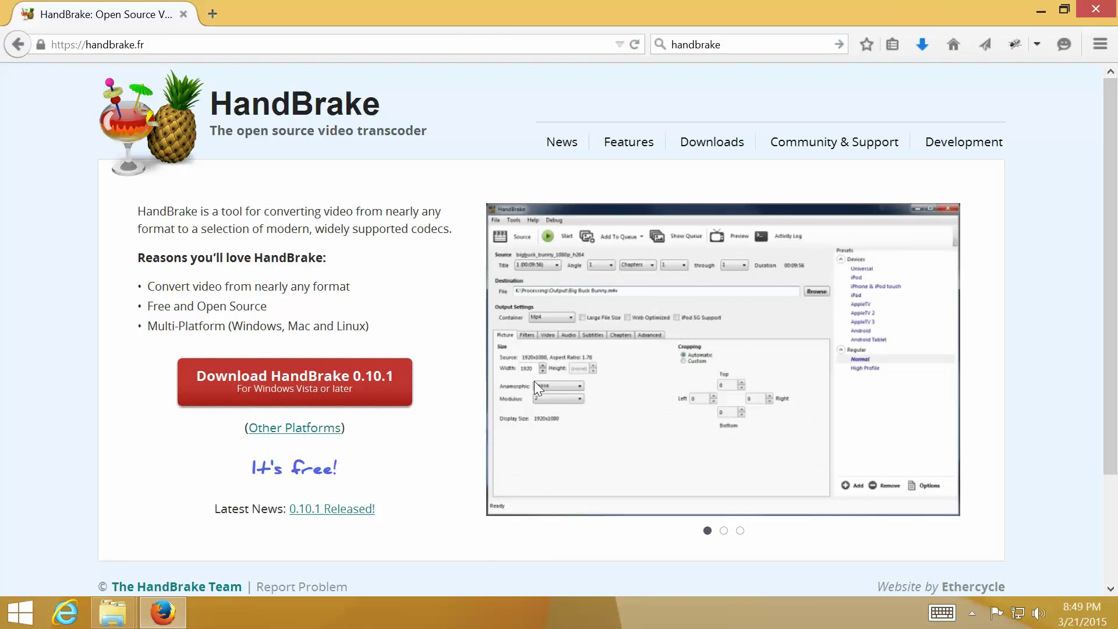
Step: Launch the downloaded HandBrake installer, then close Firefox and the Clips folder window
left_click(928, 50)
left_click(883, 85)
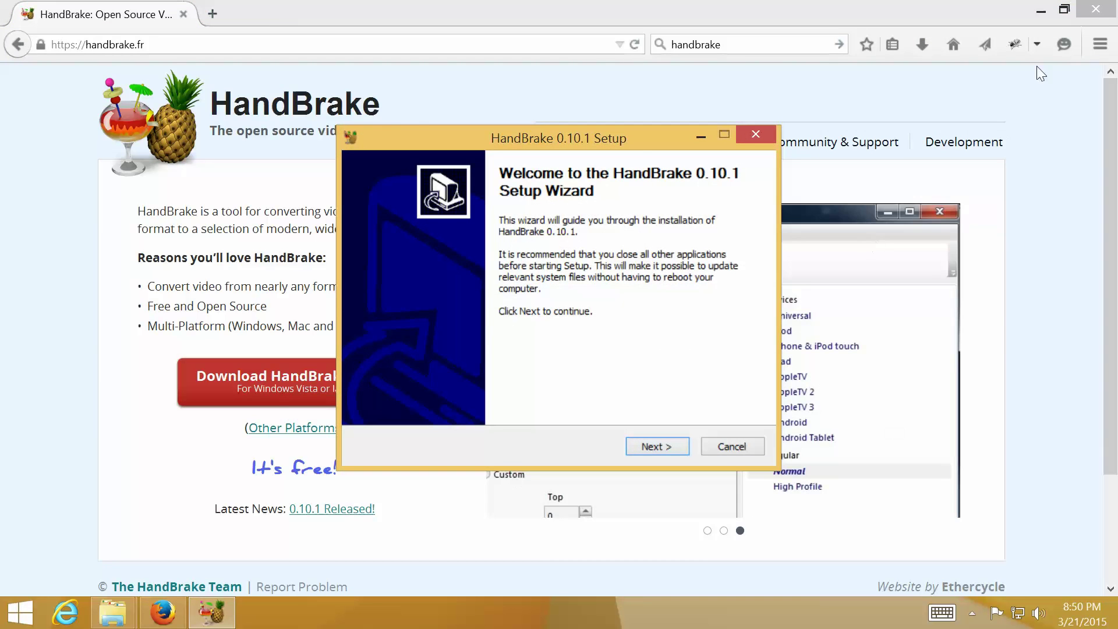
left_click(1096, 11)
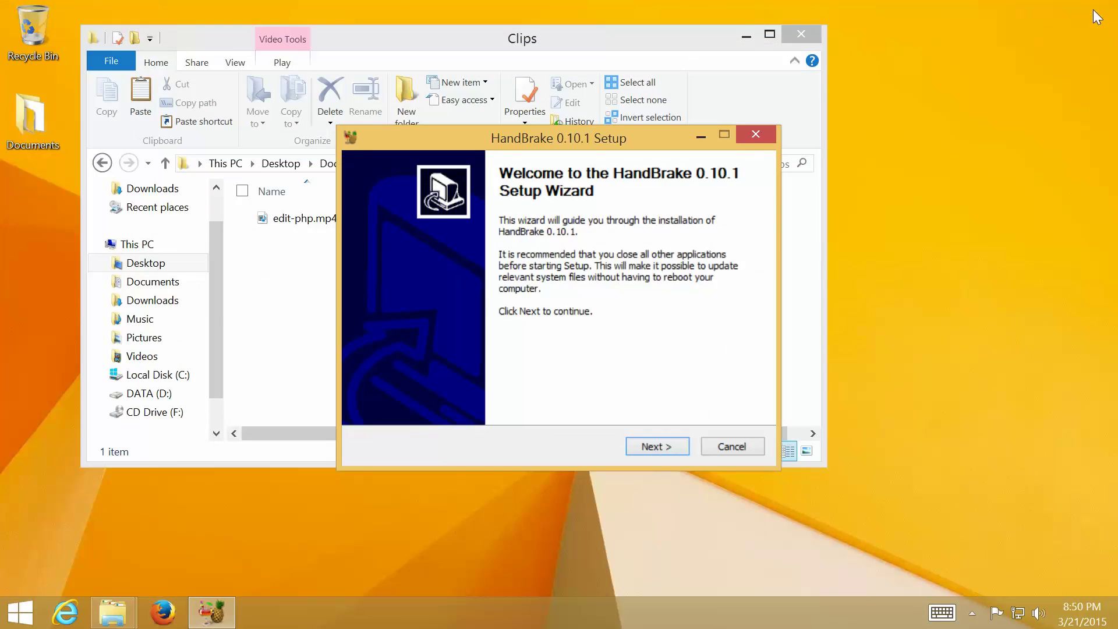
left_click(751, 36)
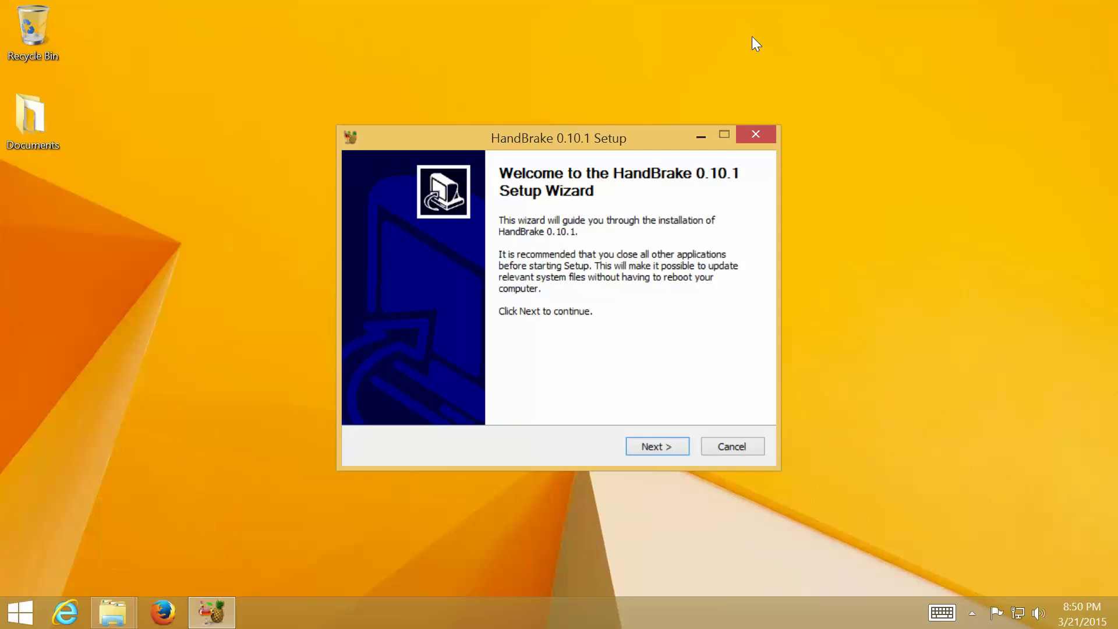
Step: Accept the GPL and install HandBrake into the default Program Files\Handbrake folder
left_click(676, 454)
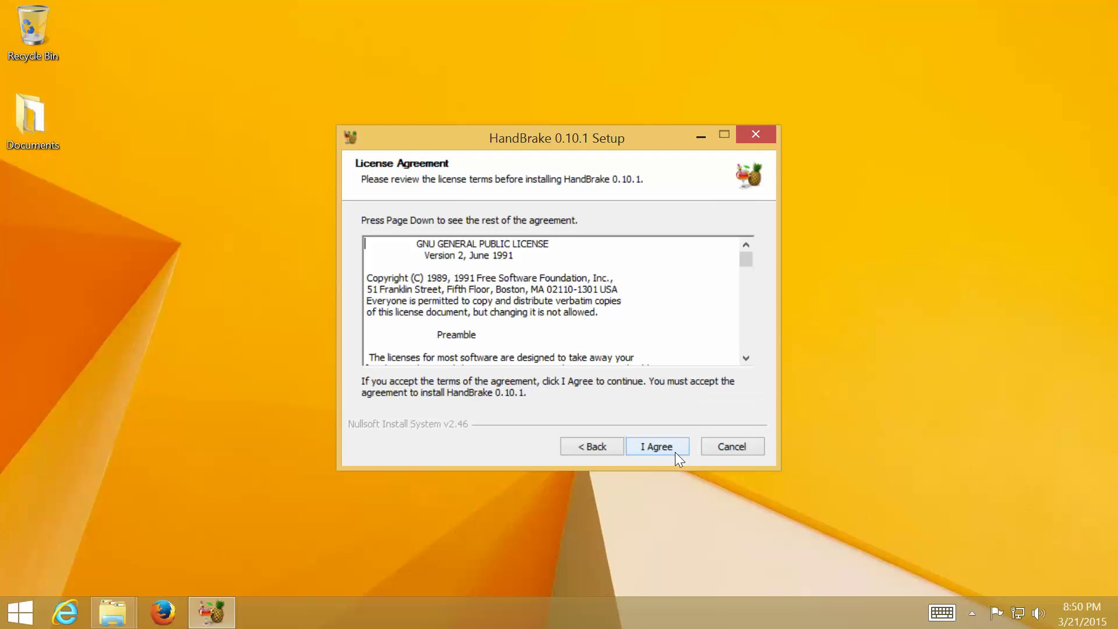
left_click(675, 451)
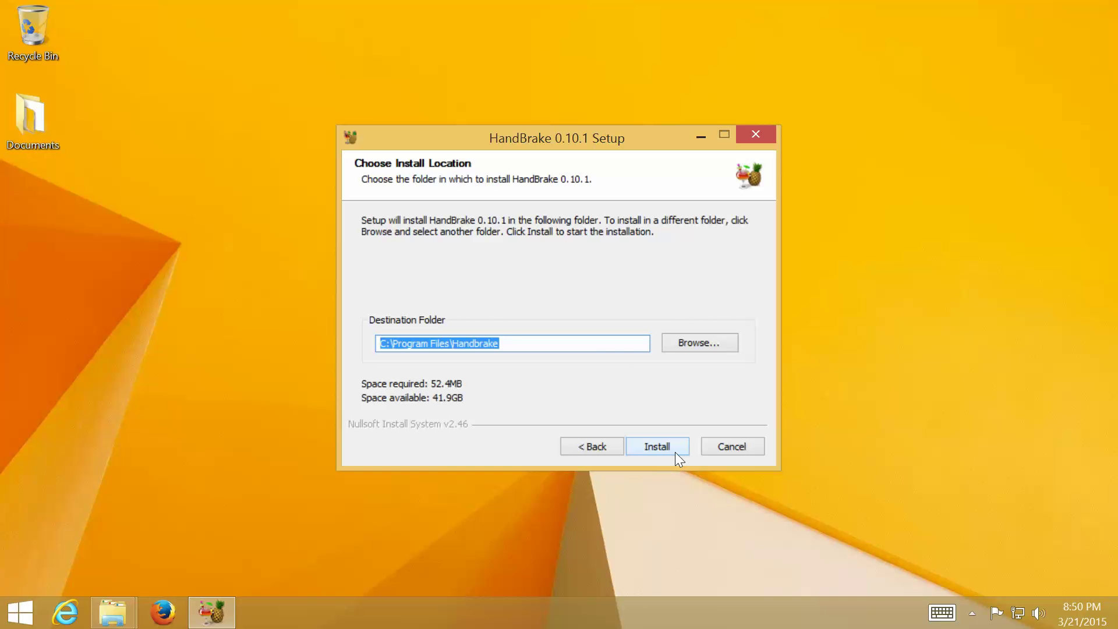
left_click(675, 452)
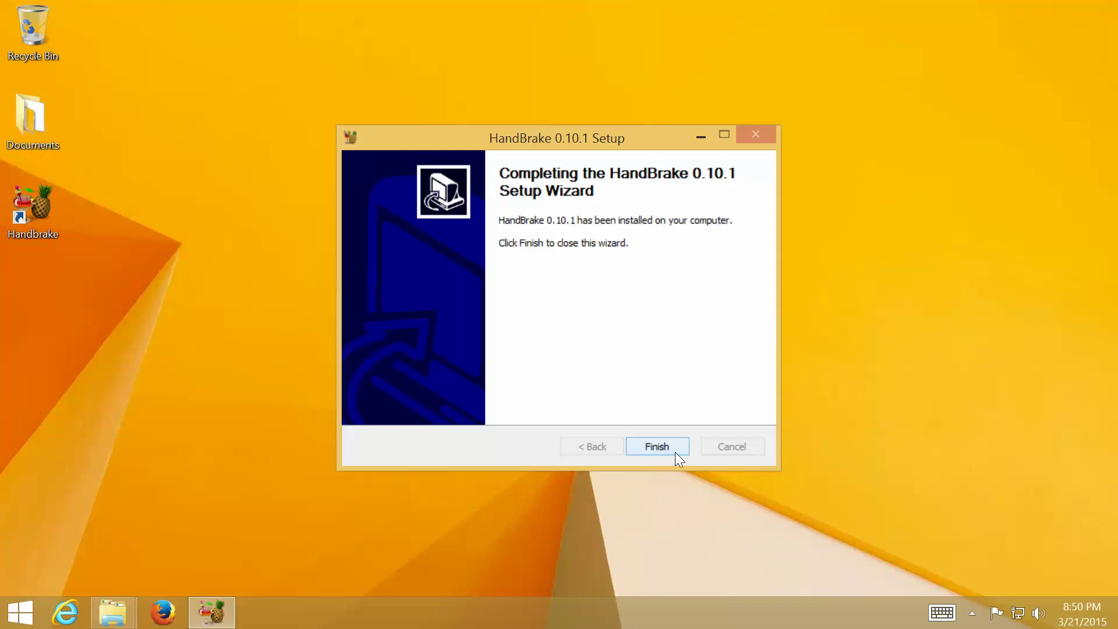
left_click(675, 453)
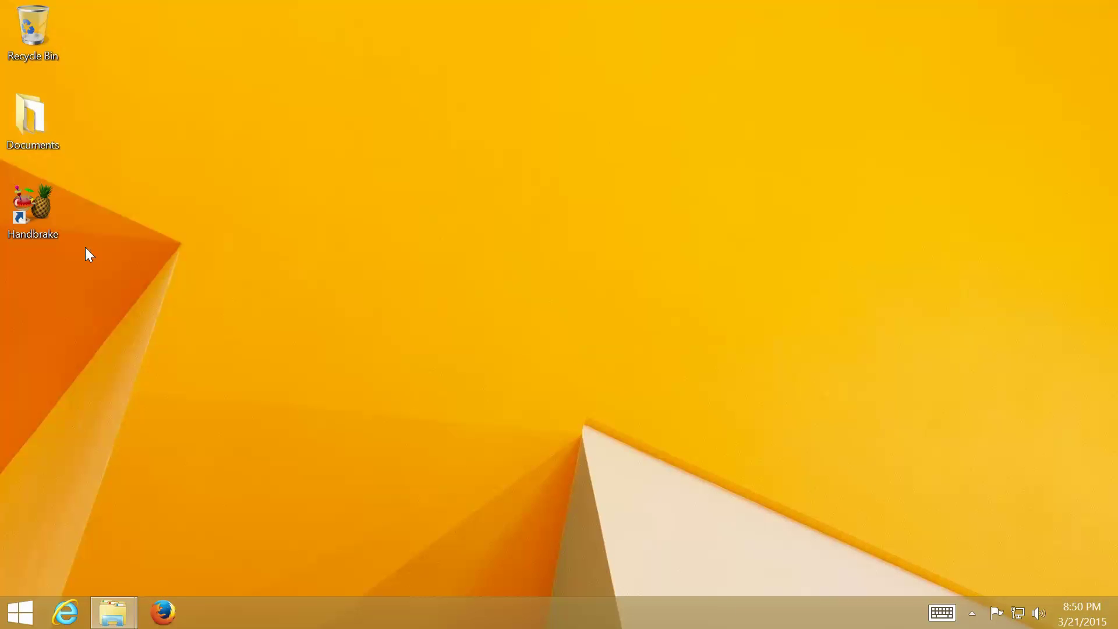
Step: Start HandBrake from its desktop shortcut, maximized, and bring up the Source choices
left_click(48, 239)
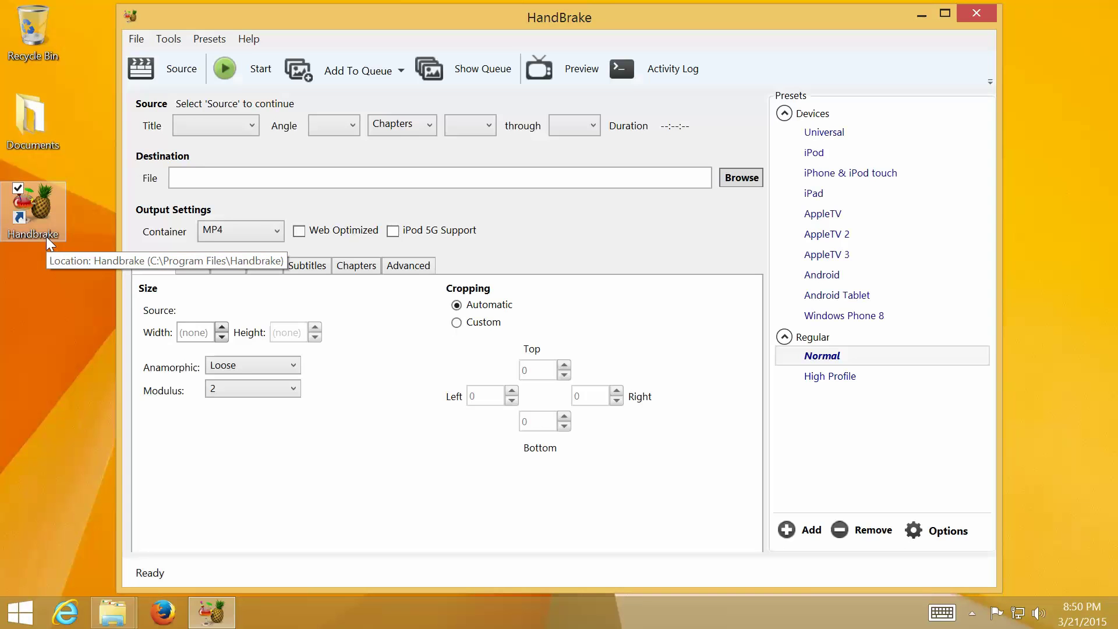
left_click(944, 12)
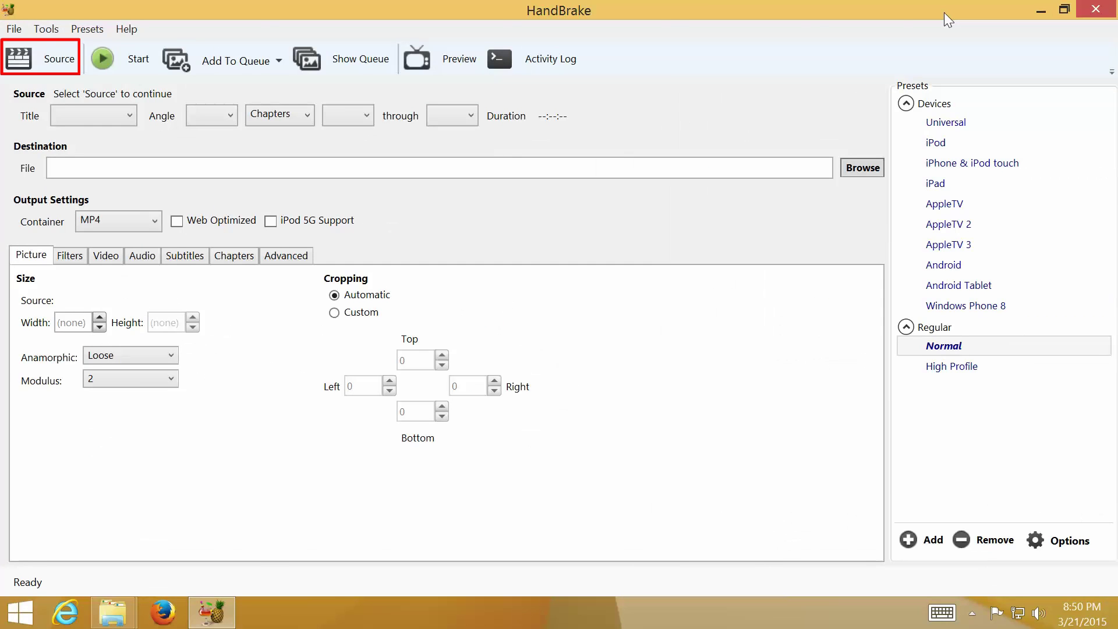
left_click(67, 69)
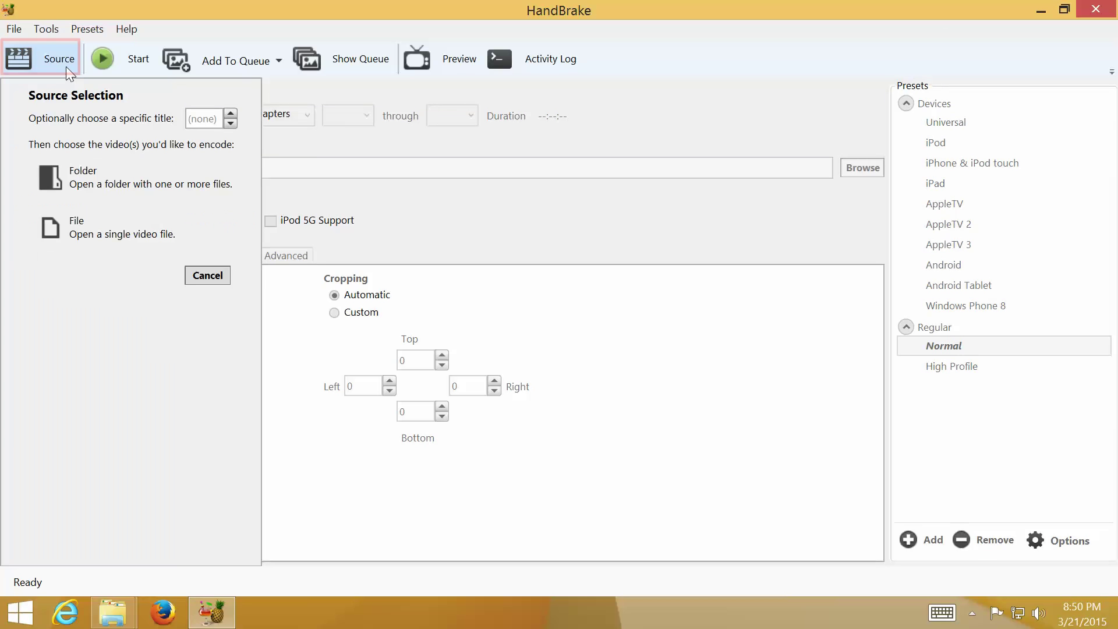
Step: Load Desktop\Documents\Clips\edit-php.mp4 as the single-file source video
left_click(157, 243)
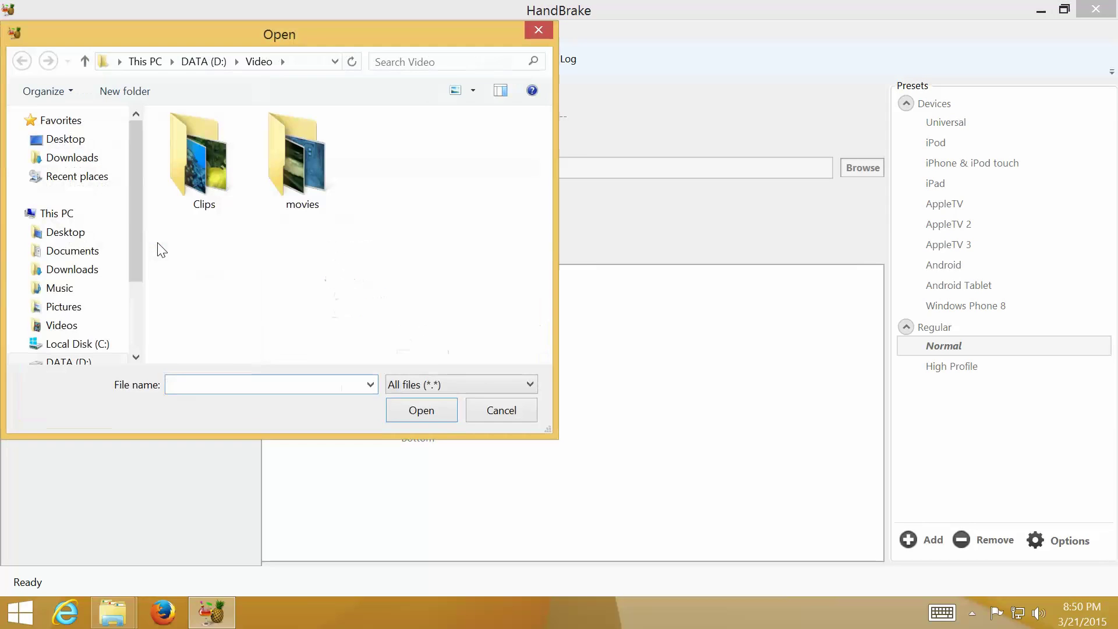
left_click(101, 236)
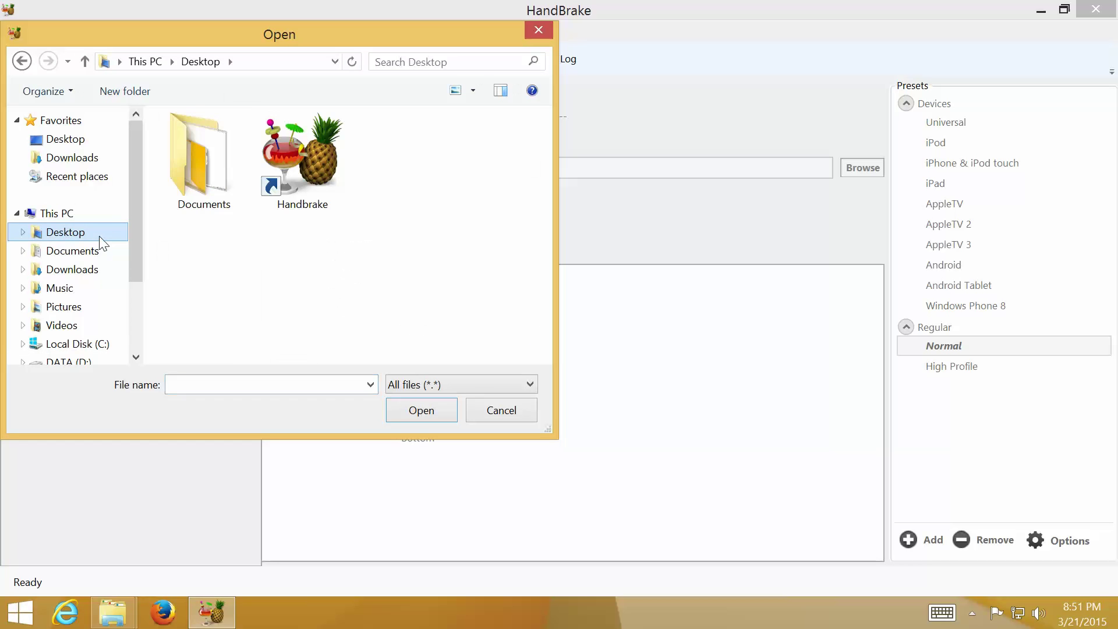
double_click(178, 194)
double_click(187, 164)
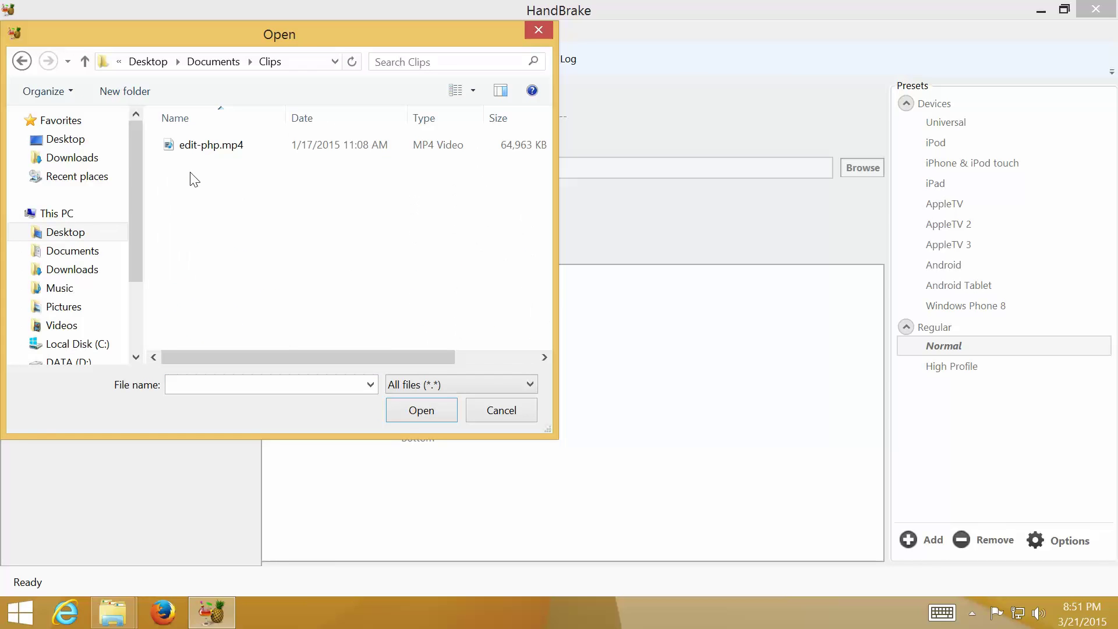
left_click(250, 147)
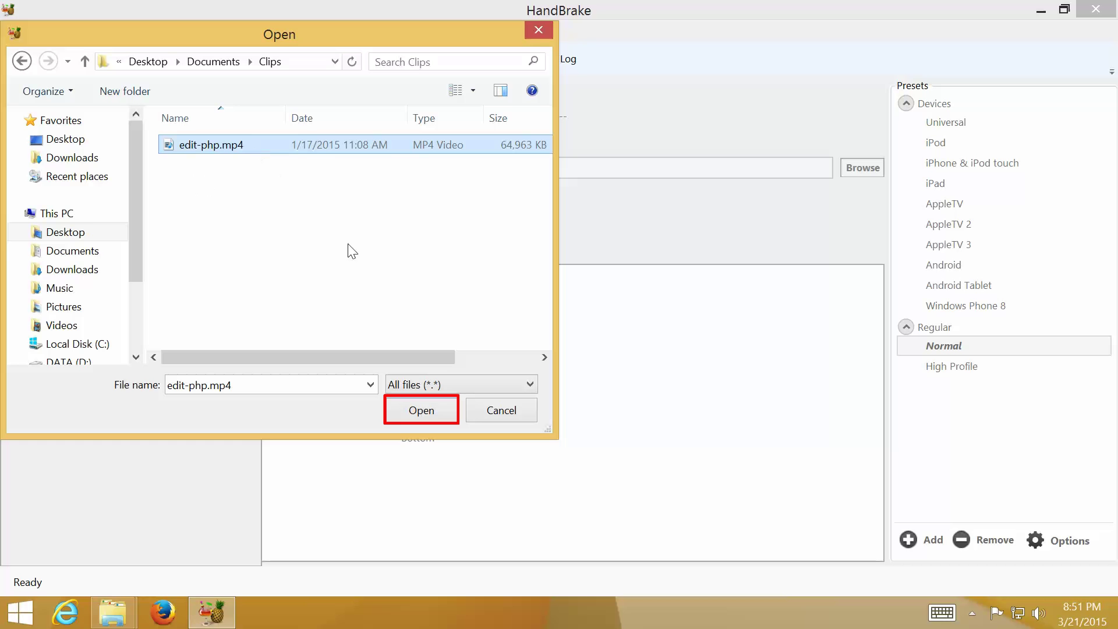
left_click(453, 412)
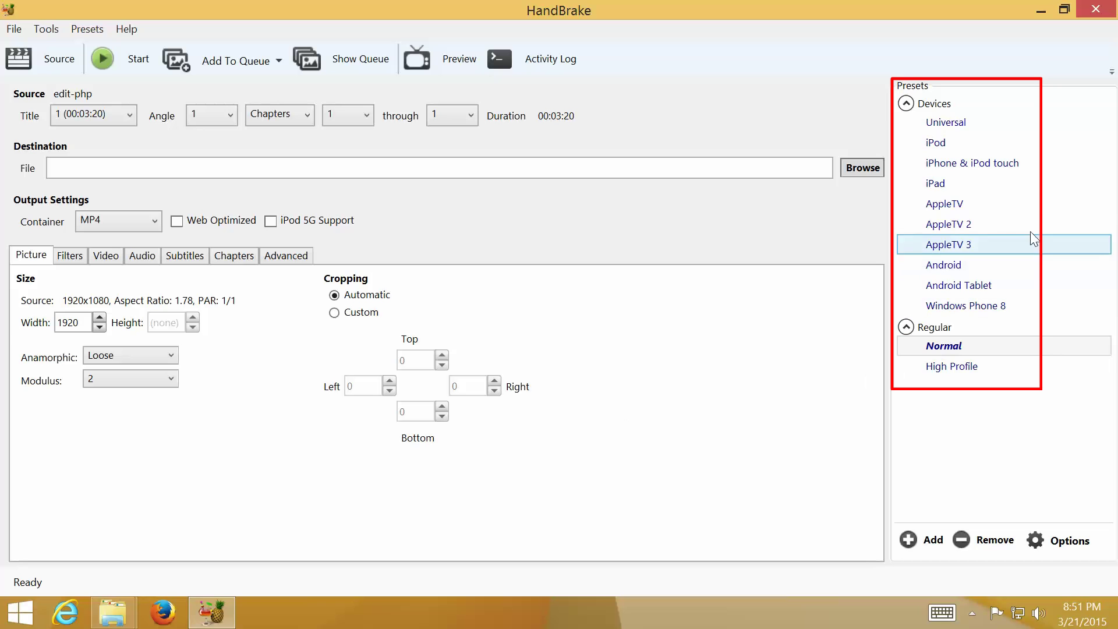
Step: Compare the iPod, iPad and Android preset sizes, then settle on the Normal preset
left_click(1030, 141)
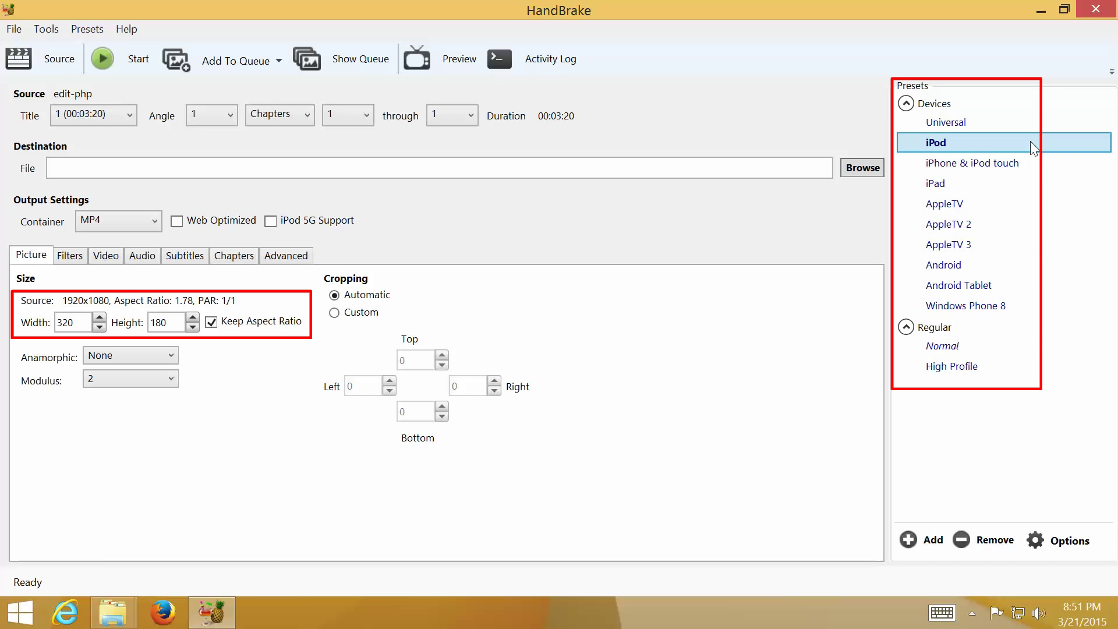
left_click(1030, 185)
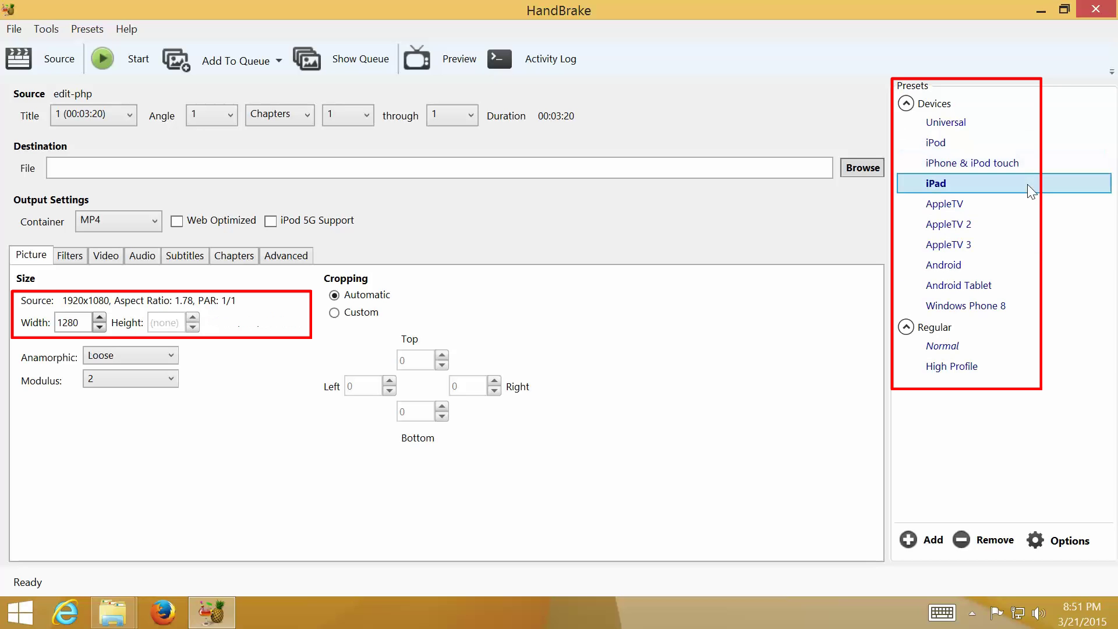
left_click(1015, 267)
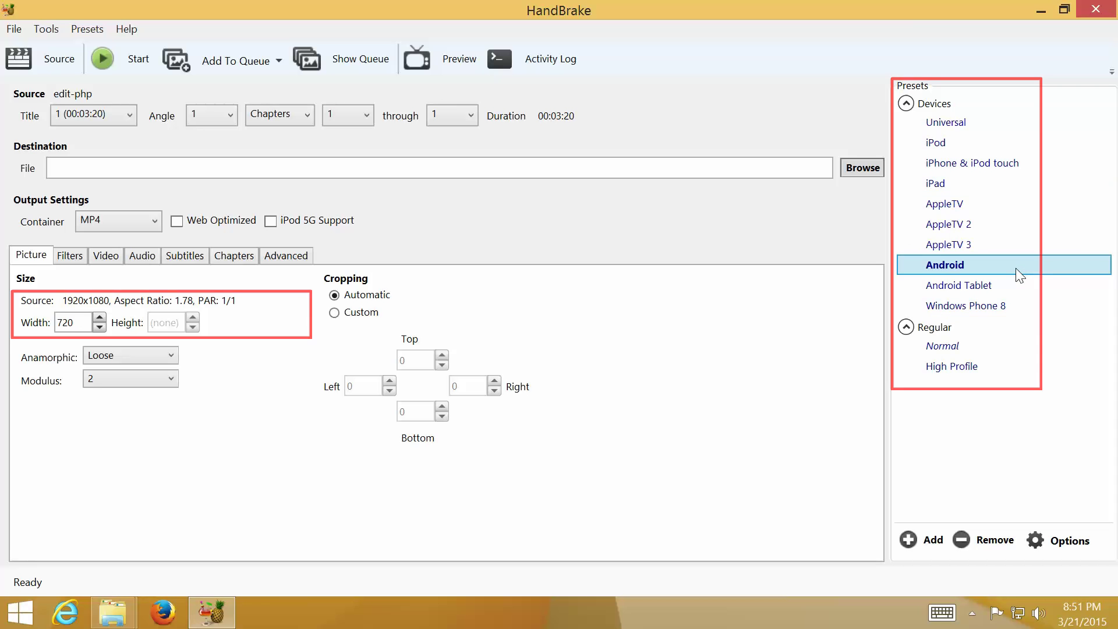
left_click(1018, 353)
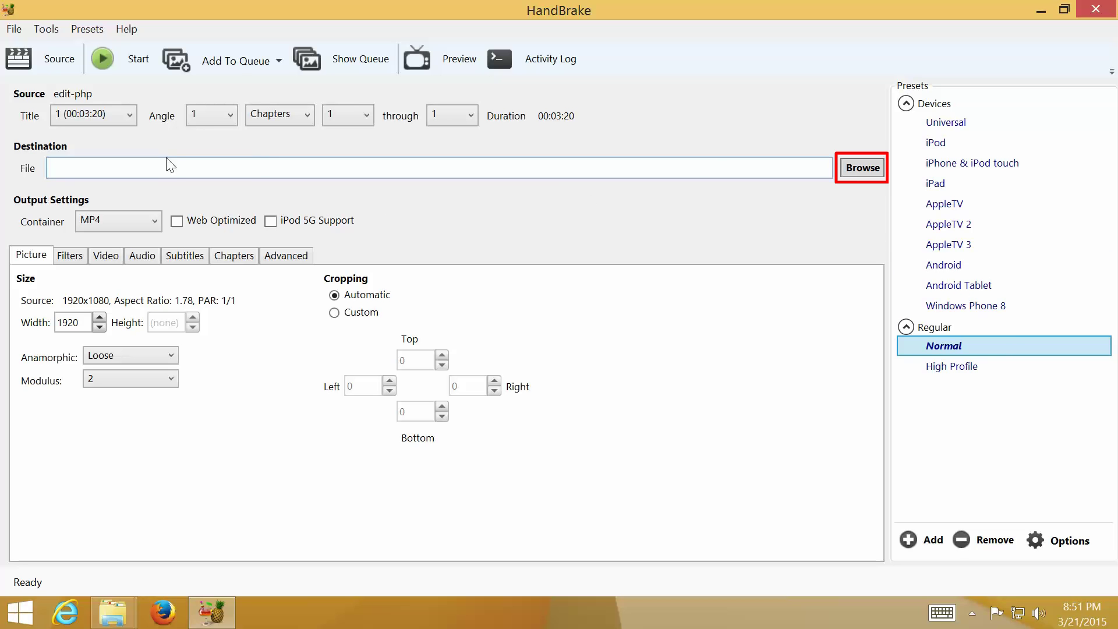
Step: Set the output destination to D:\Video with file name edit-php-1
left_click(850, 170)
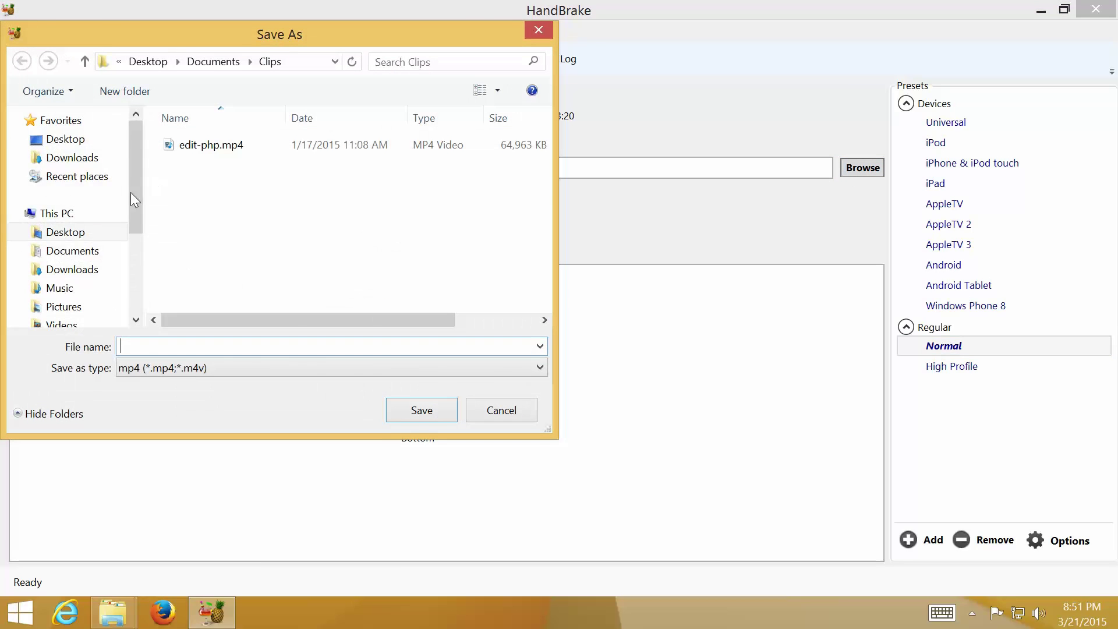
scroll(125, 215, "down", 1)
scroll(153, 272, "down", 1)
scroll(116, 268, "up", 1)
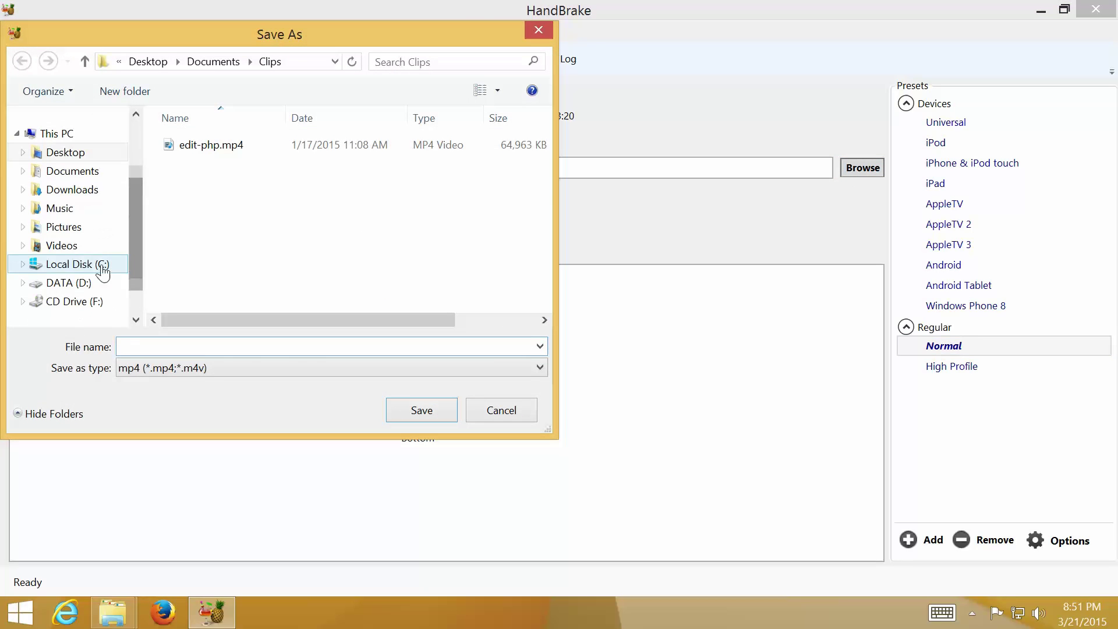
left_click(102, 283)
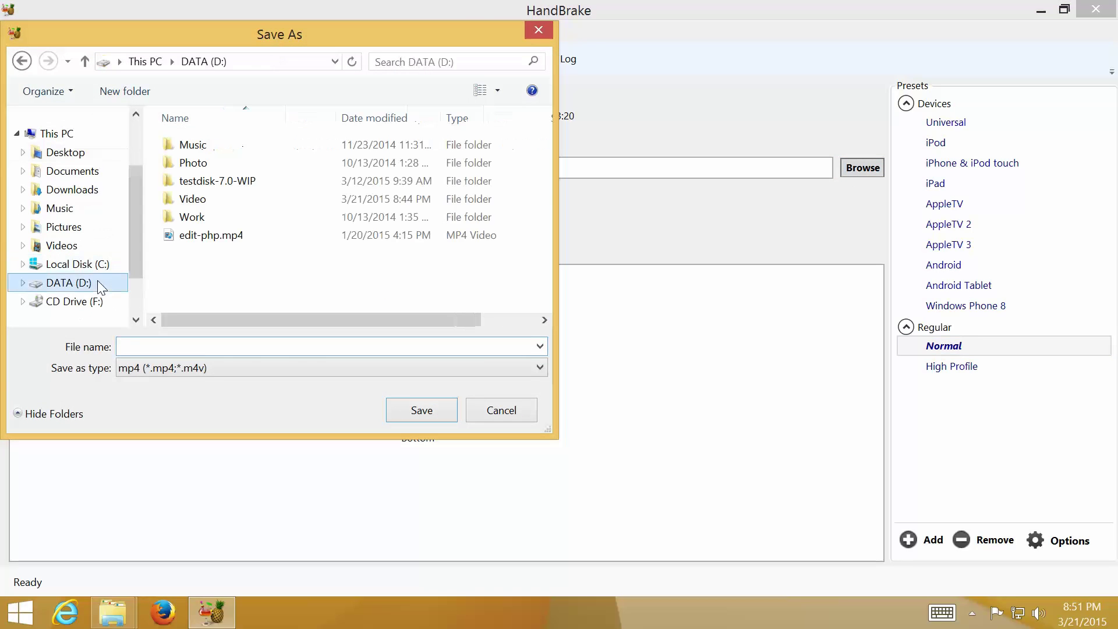
double_click(201, 199)
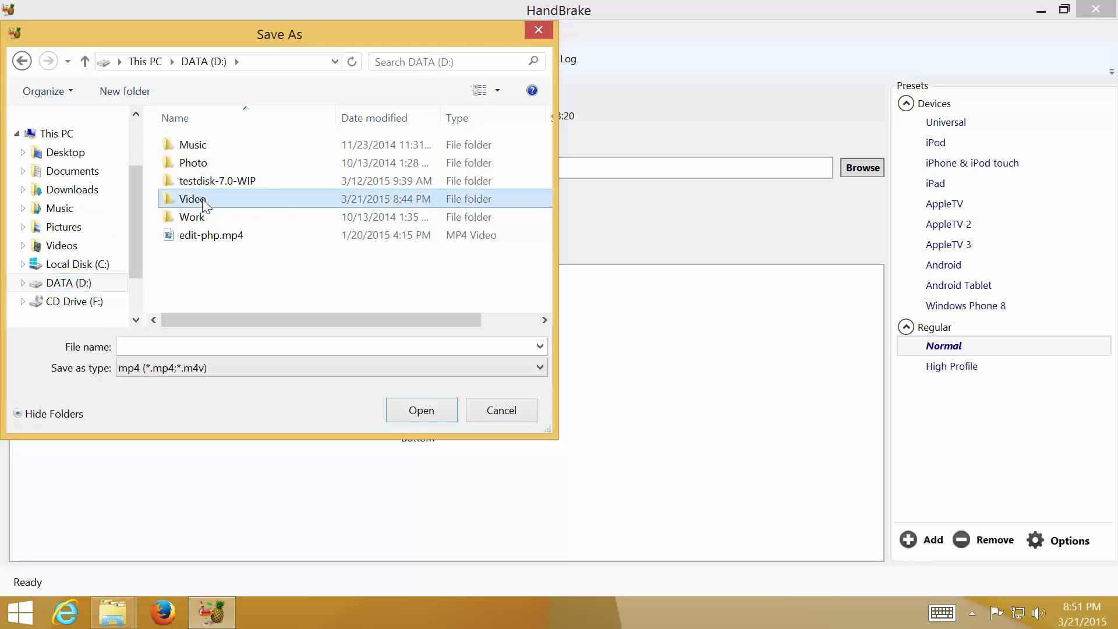
left_click(218, 344)
type("edit-")
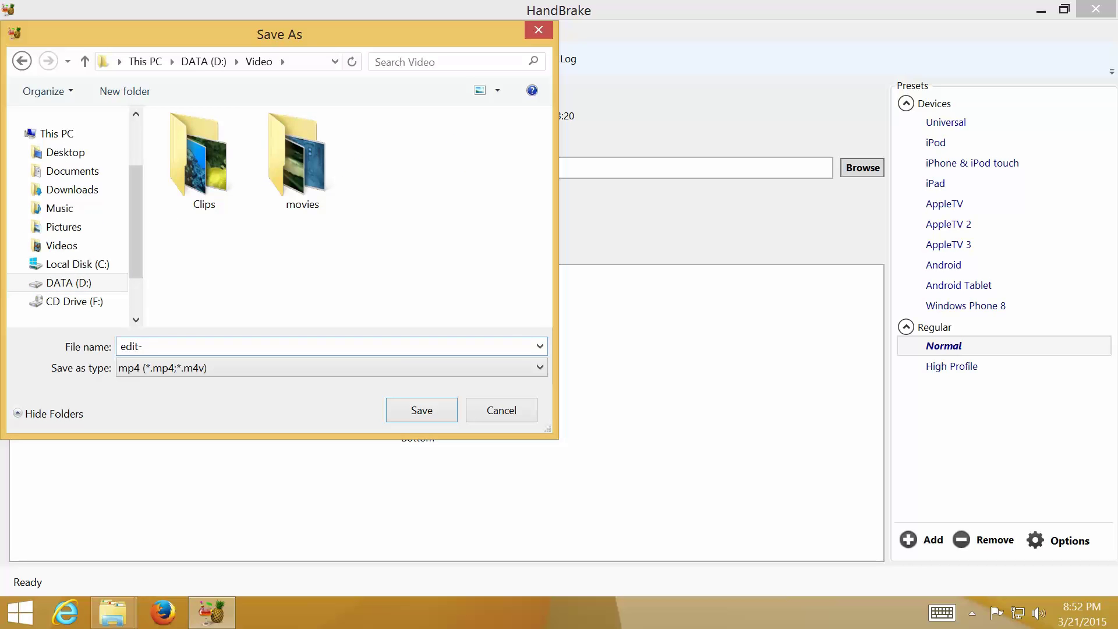
type("php-1")
key("Return")
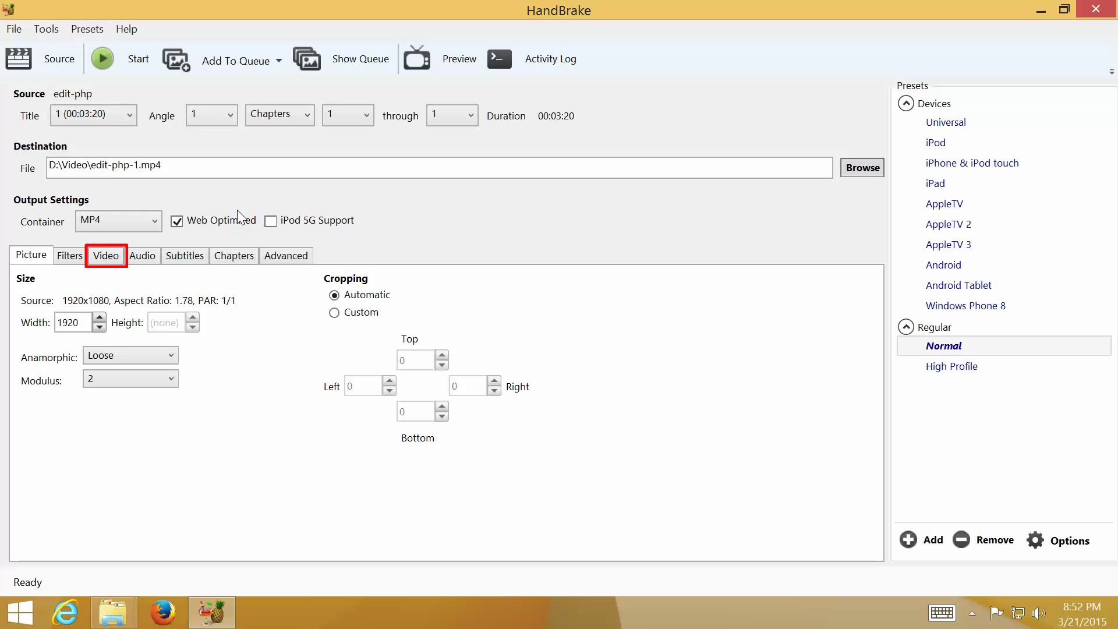
Step: Show the Video tab with H.264 (x264) at Constant Quality RF 20
left_click(106, 255)
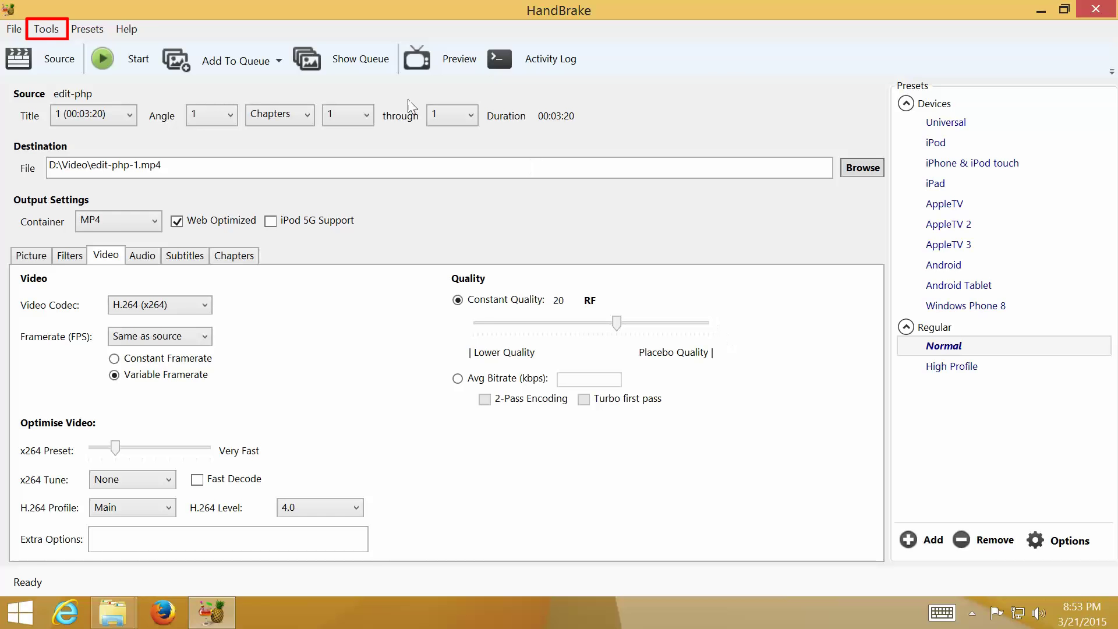
Step: Enable Show Advanced Encoder Options Tab in Tools > Options
left_click(56, 34)
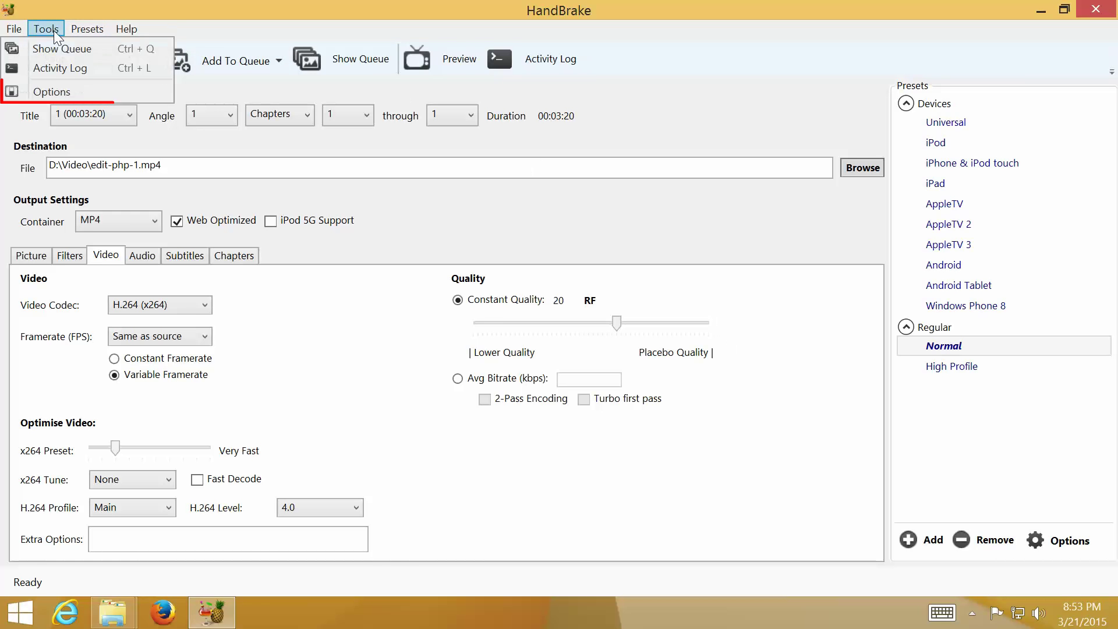
left_click(80, 92)
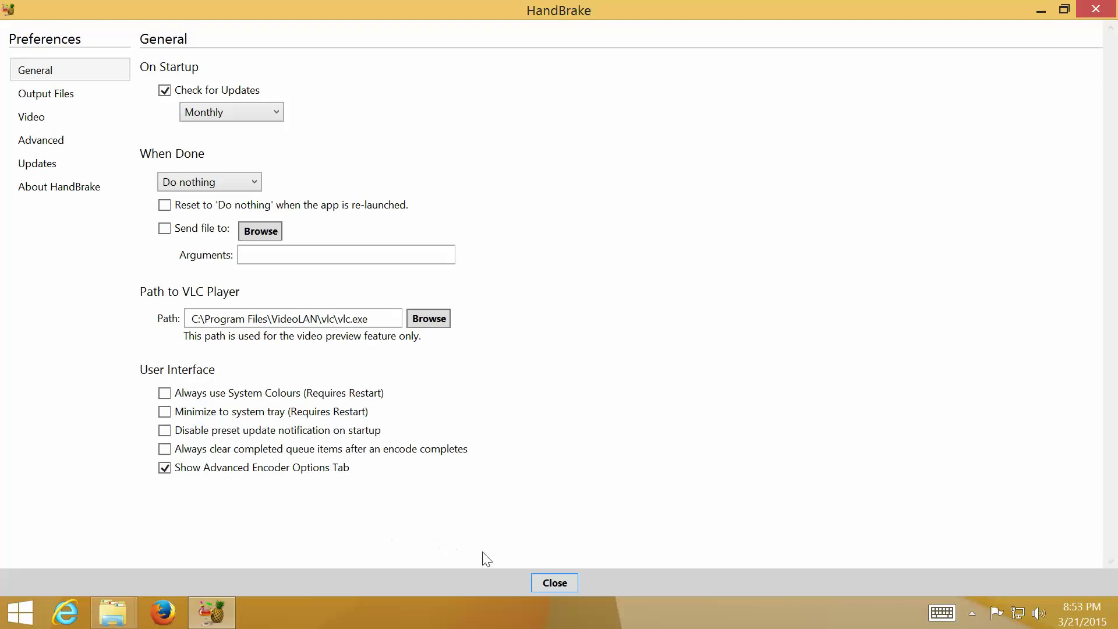
left_click(554, 583)
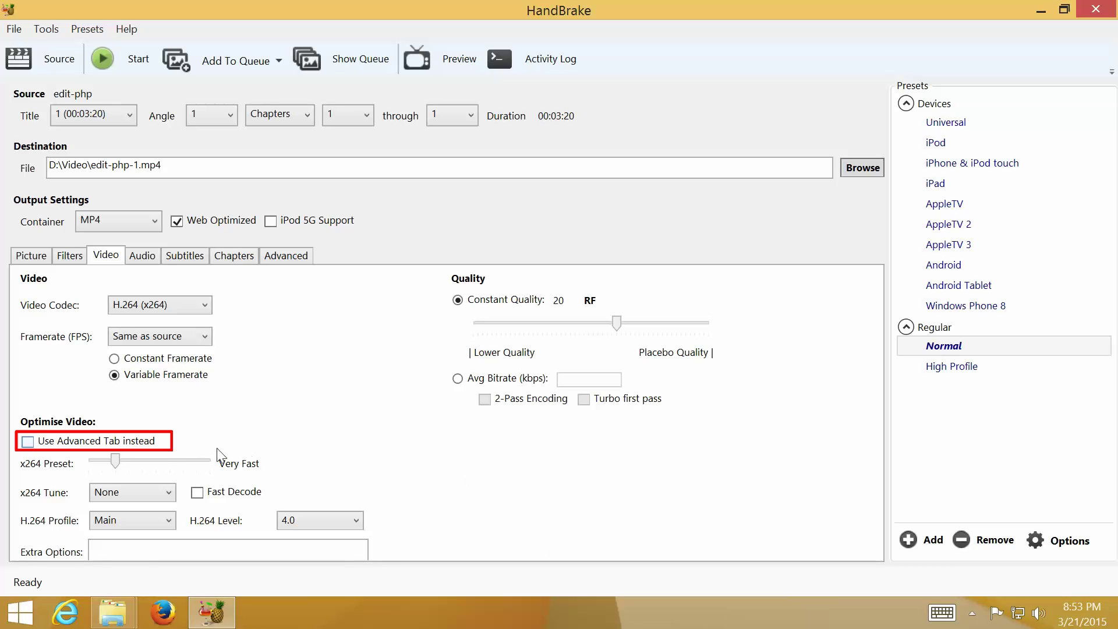
Step: Switch to the advanced x264 settings and set Reference Frames to 4
left_click(147, 445)
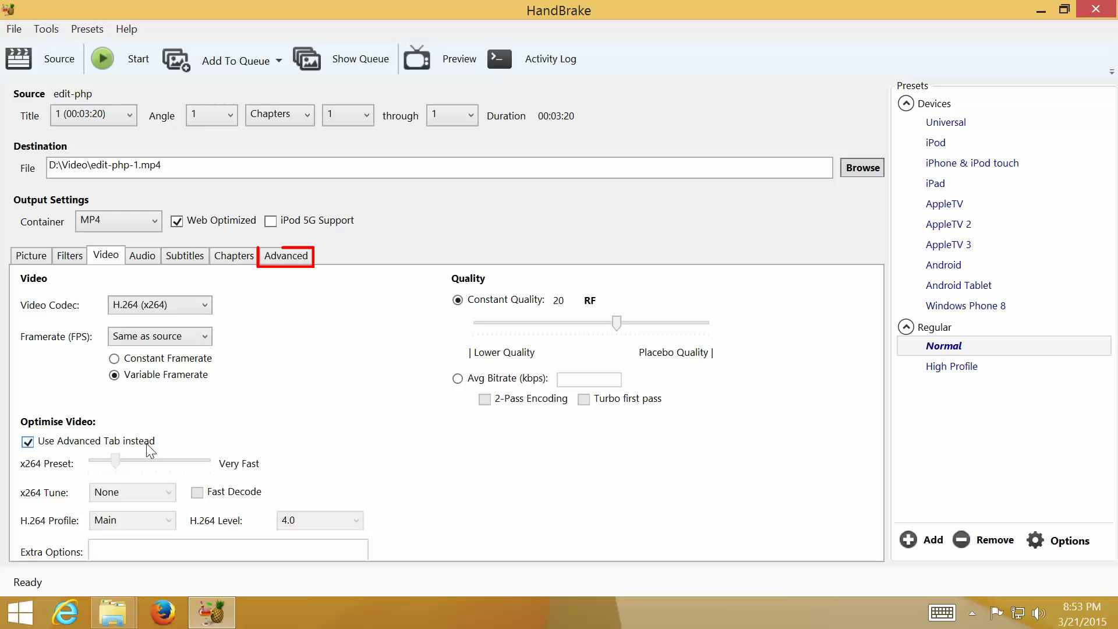
left_click(302, 260)
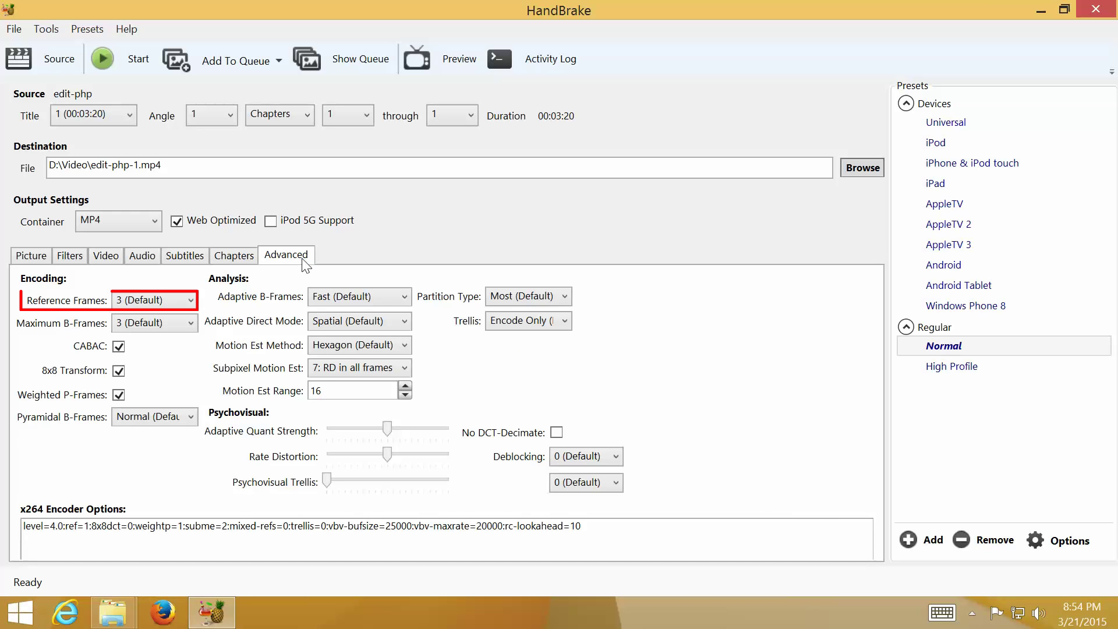
left_click(191, 301)
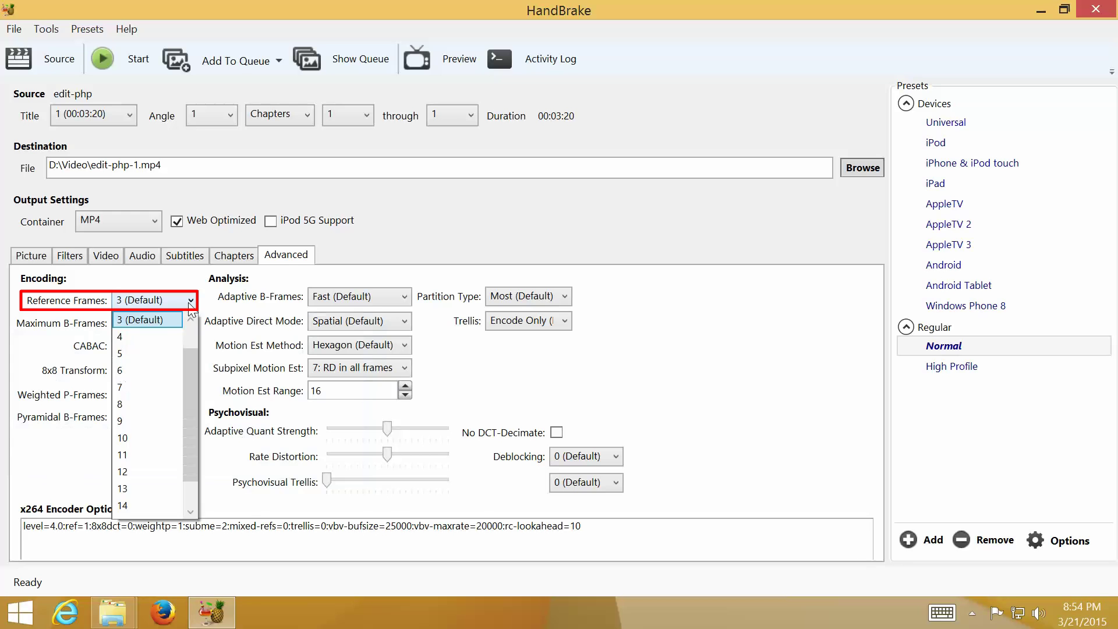
left_click(168, 338)
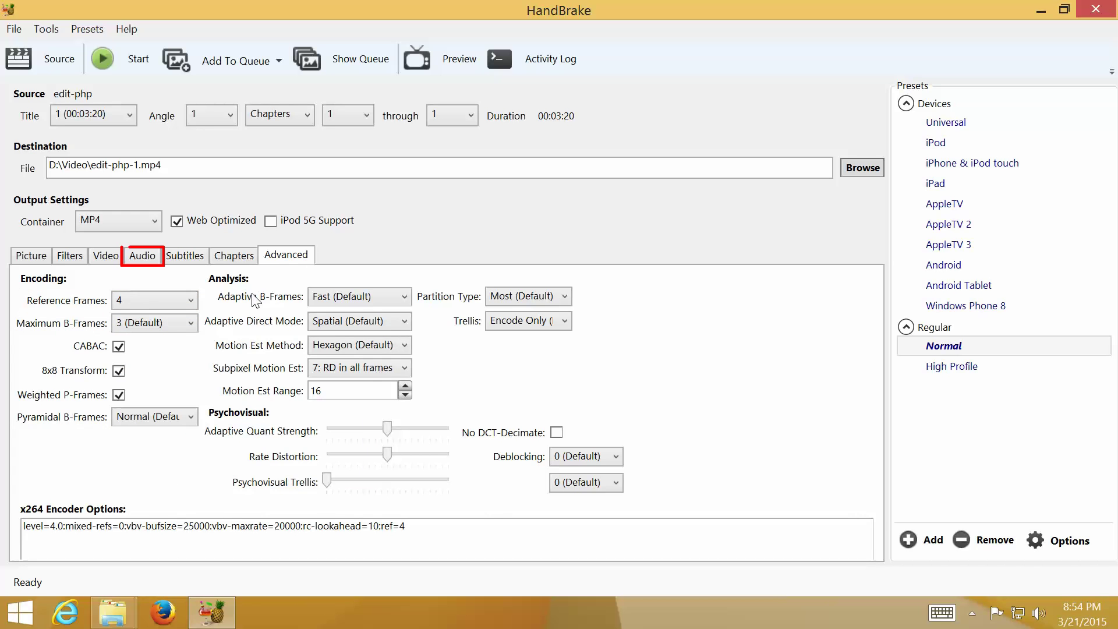
Step: Set the audio bitrate to 128 and encode edit-php-1.mp4
left_click(145, 261)
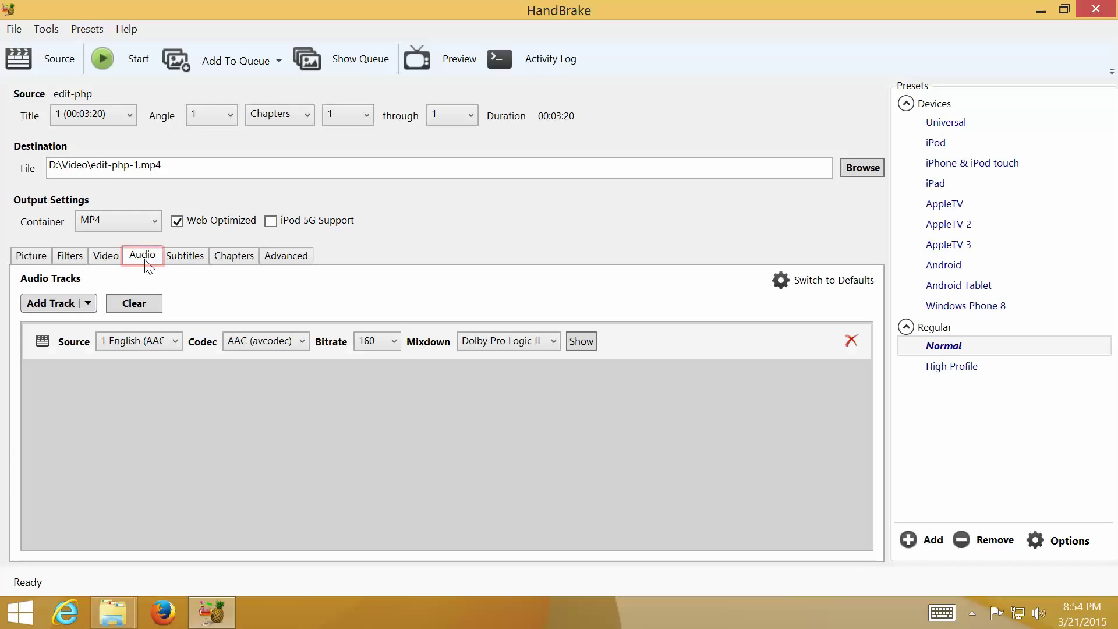
left_click(397, 343)
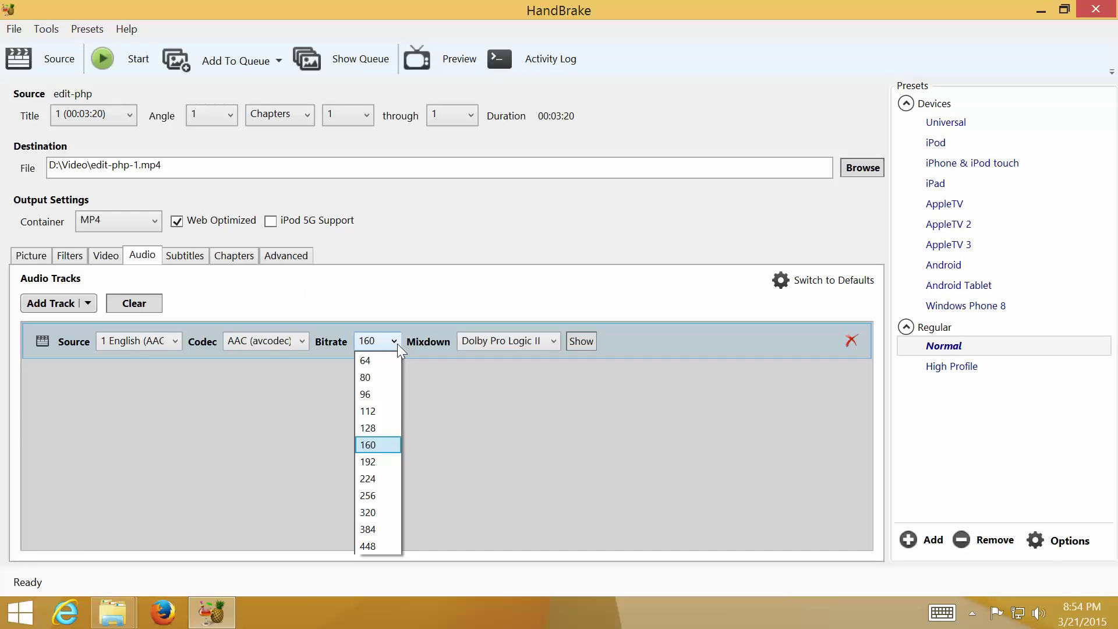
left_click(397, 428)
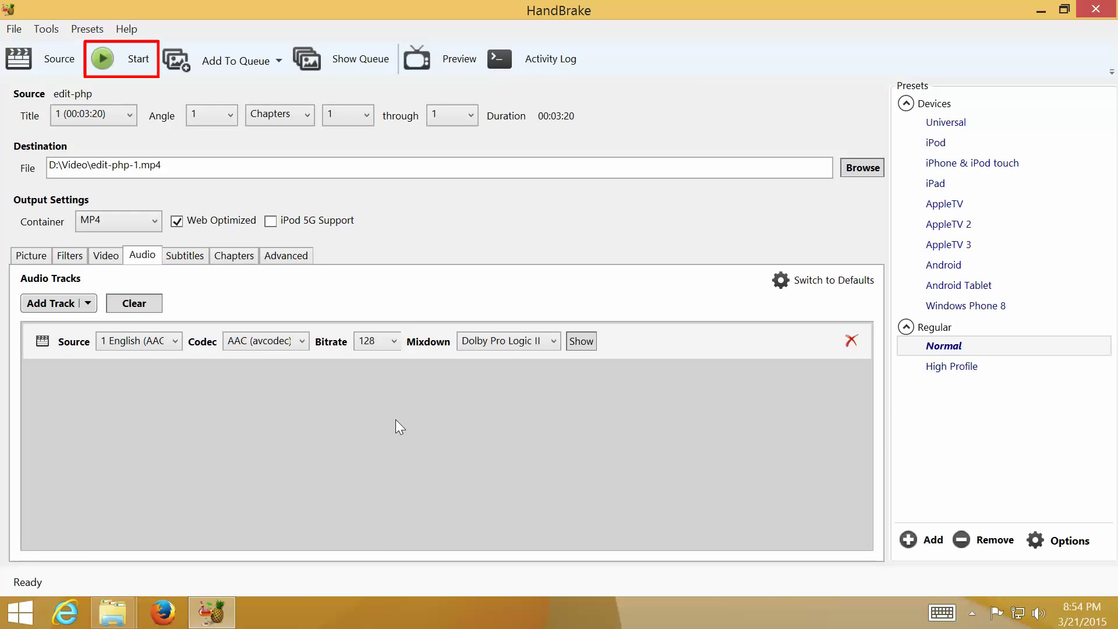
left_click(152, 70)
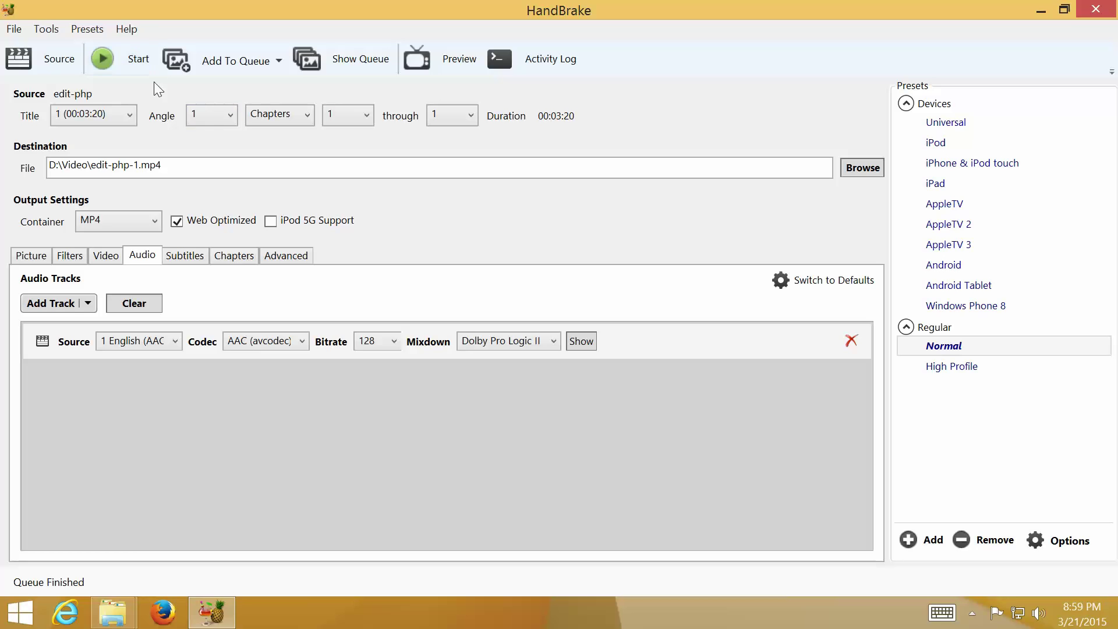
Step: Close HandBrake and bring back the Clips and Video folder windows
left_click(1084, 12)
mouse_move(120, 599)
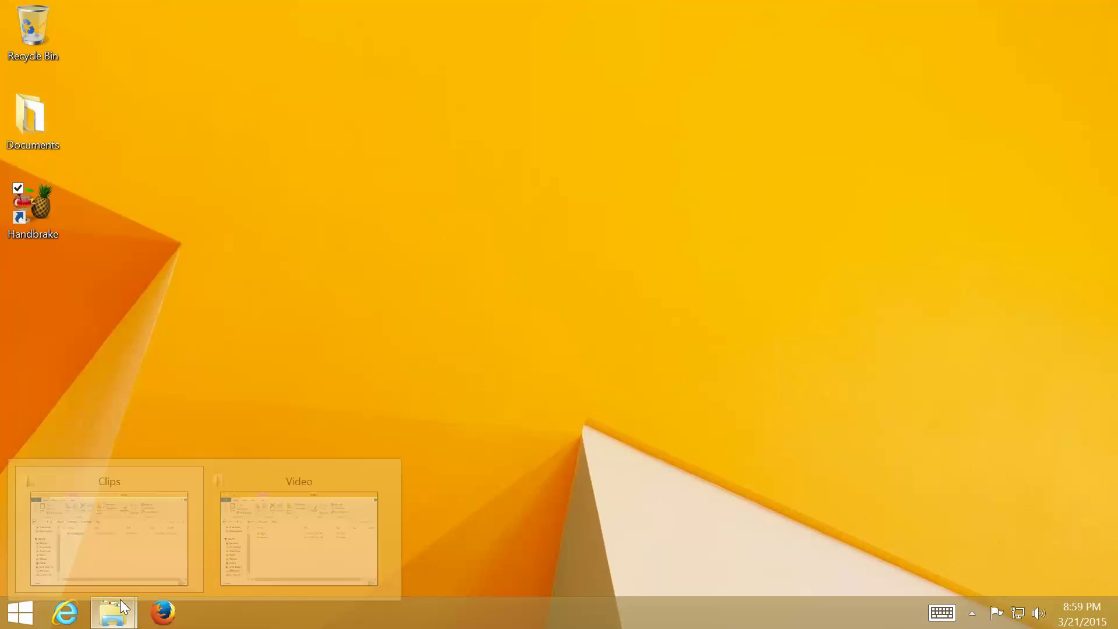
left_click(125, 560)
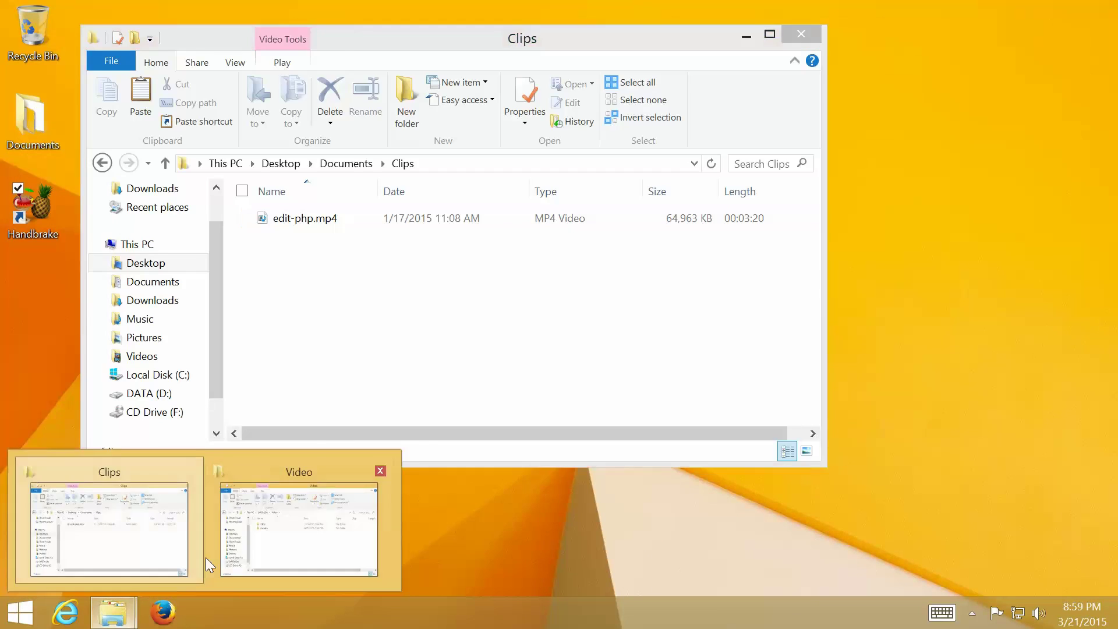
left_click(239, 548)
Step: Arrange the Video window below-right of Clips to compare edit-php.mp4 (64,963 KB) with edit-php-1.mp4 (13,130 KB)
left_click_drag(541, 34, 675, 130)
left_click(654, 41)
left_click(837, 136)
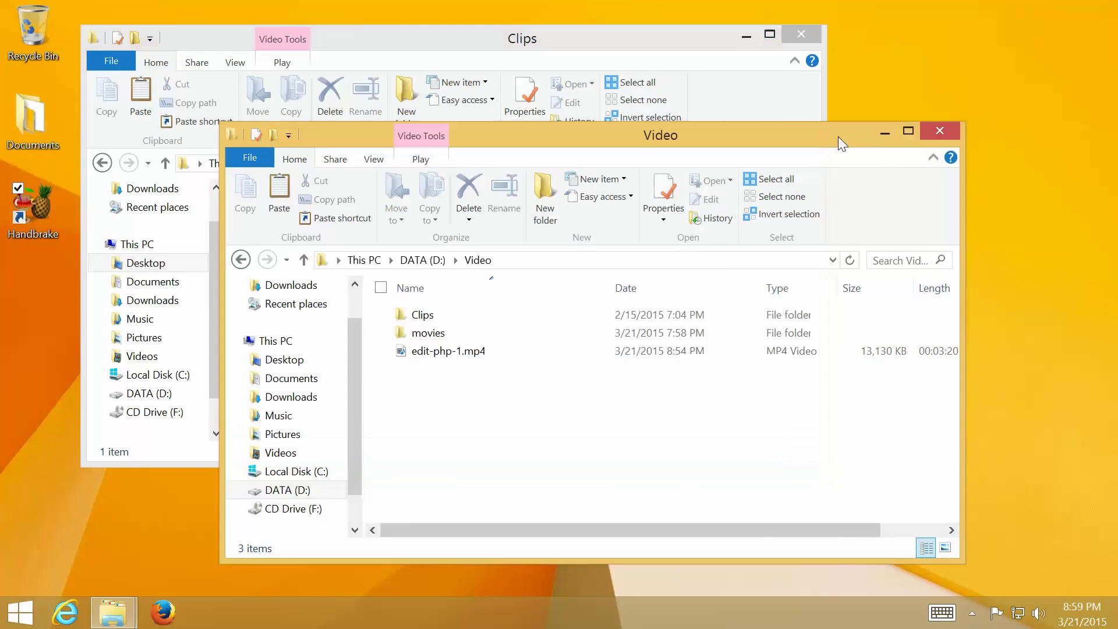
mouse_move(837, 136)
left_mouse_down()
mouse_move(896, 162)
mouse_move(899, 274)
mouse_move(874, 241)
left_mouse_up()
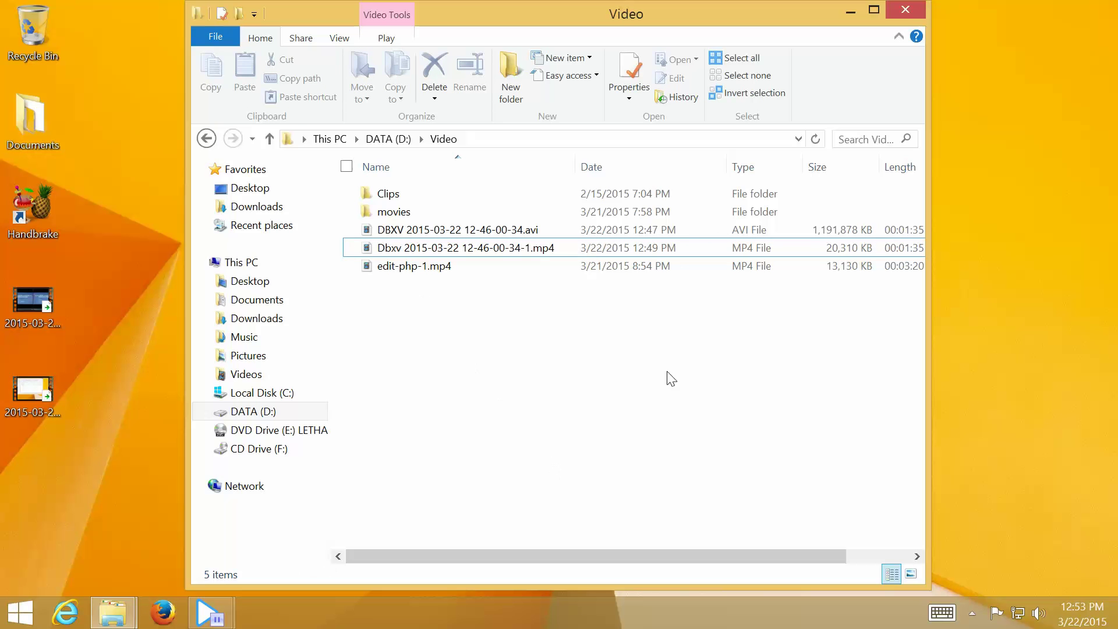
Step: Restore both PotPlayer windows and resume the 20 MB MP4 and the 1.2 GB AVI side by side
mouse_move(211, 611)
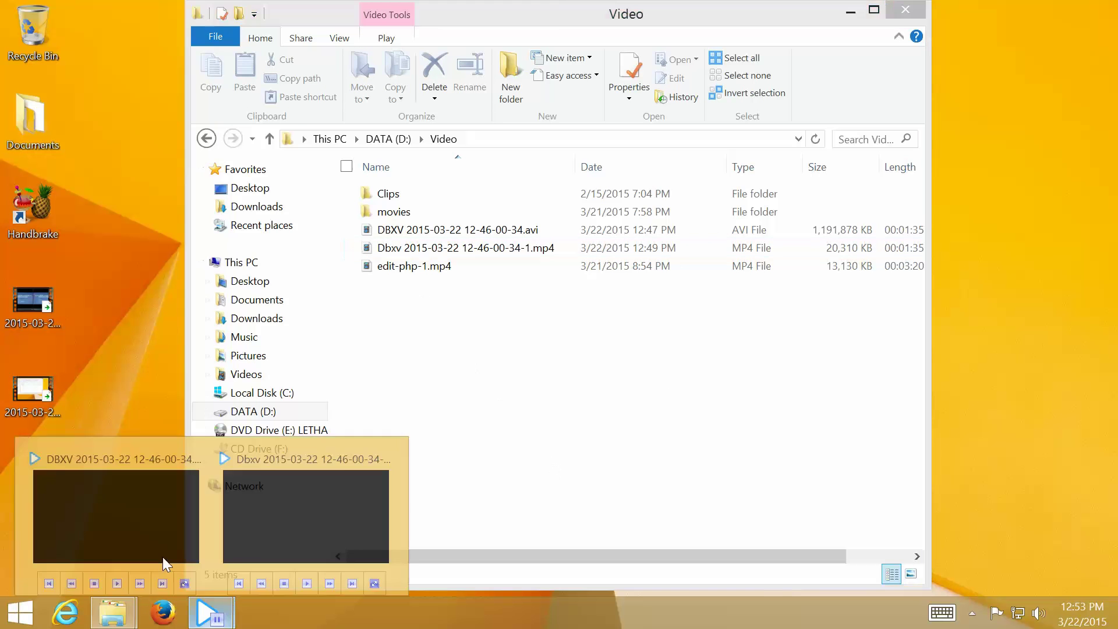
left_click(163, 557)
left_click(314, 536)
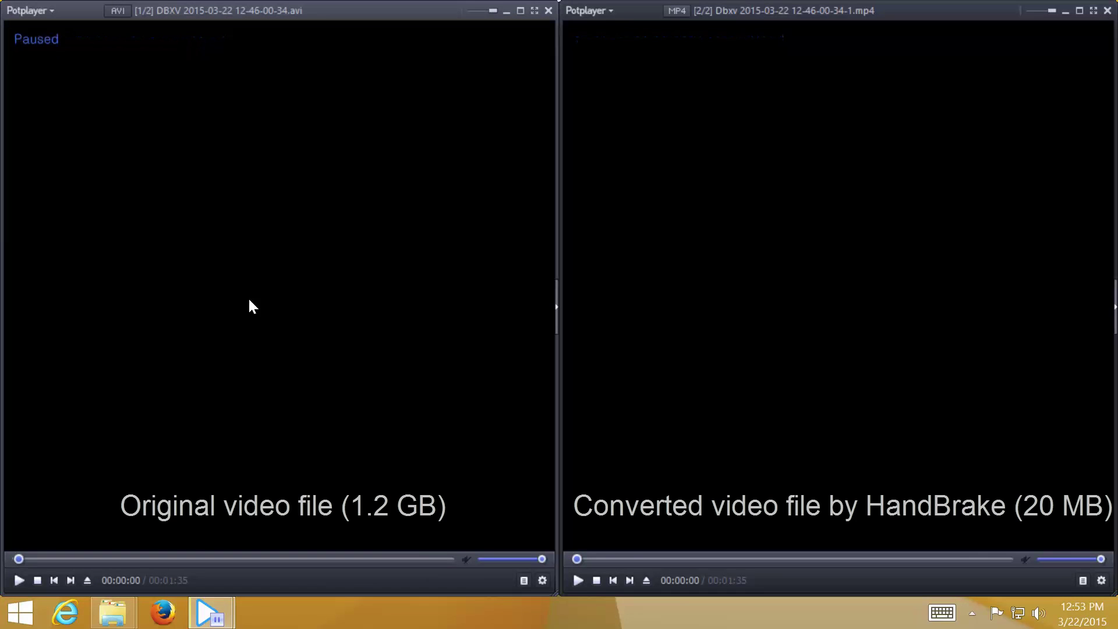
left_click(802, 312)
left_click(372, 351)
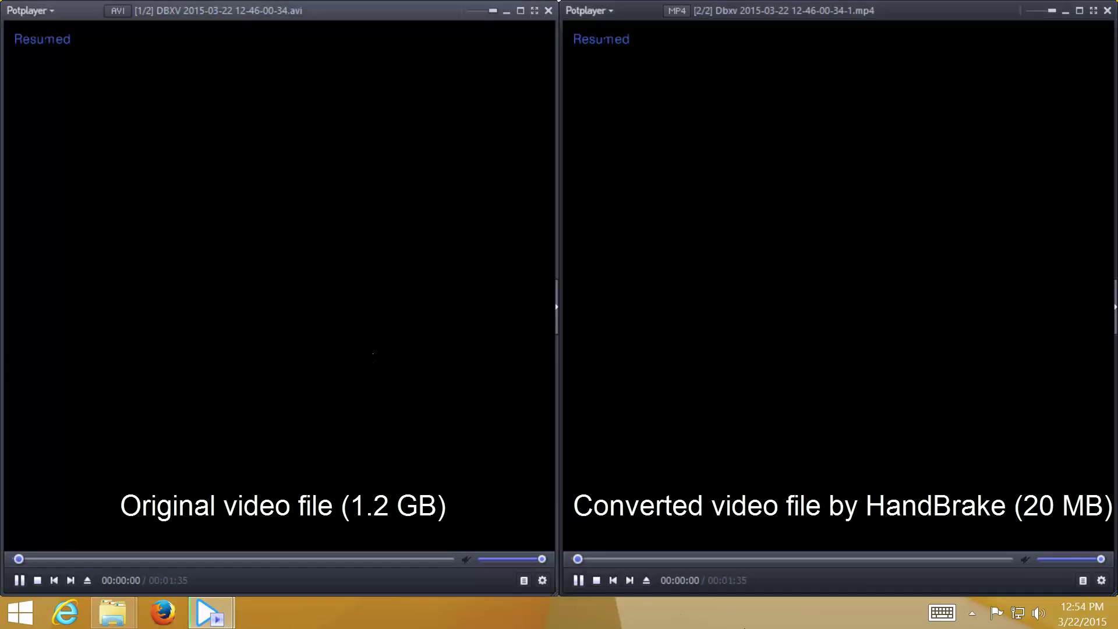